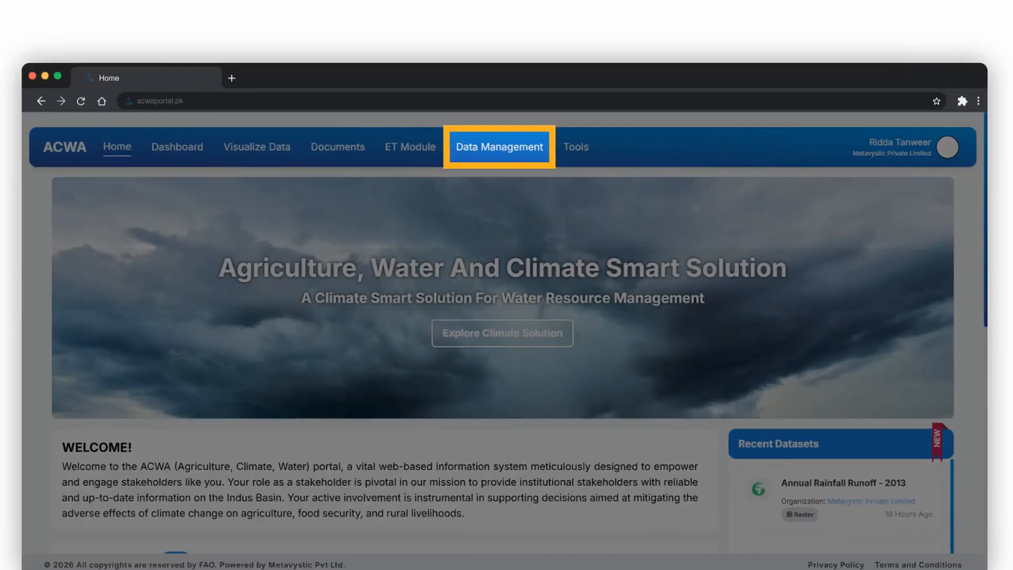
Step: Start a new dataset upload in Data Management with Application Programming Interface (API) - Public as the file type
{"action": "left_click", "coordinate": [474, 209]}
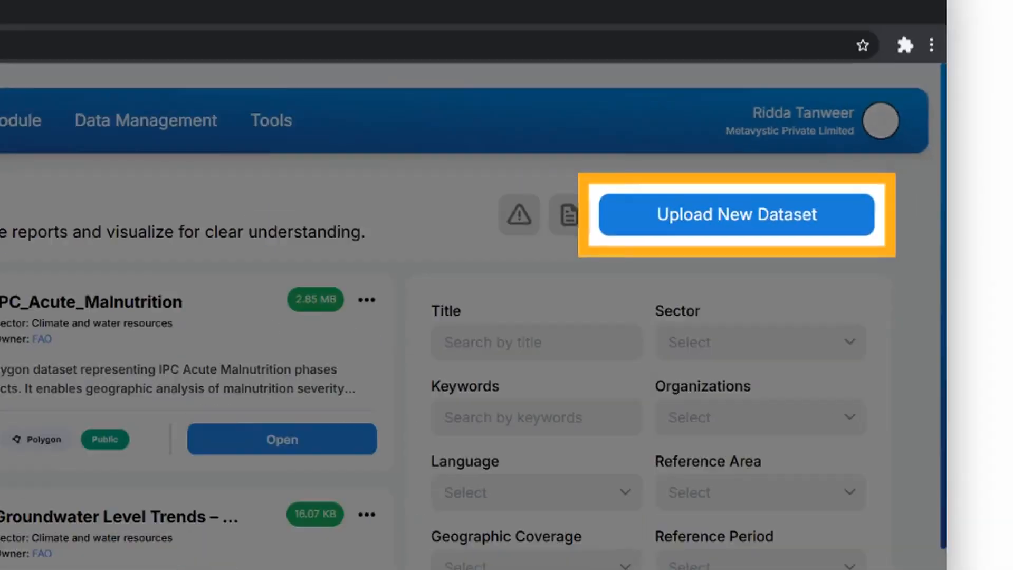
{"action": "left_click", "coordinate": [505, 298]}
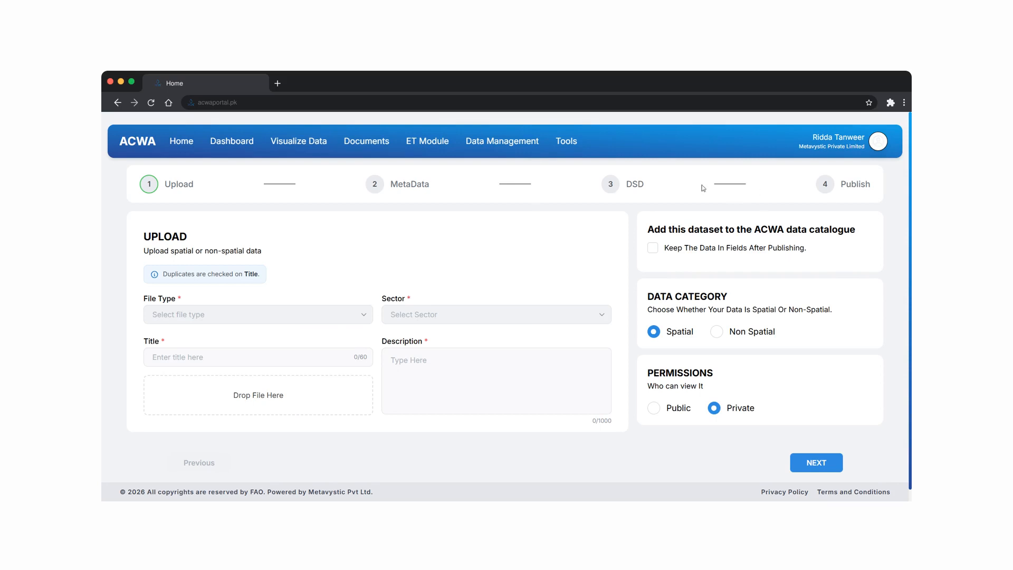
{"action": "left_click", "coordinate": [236, 320]}
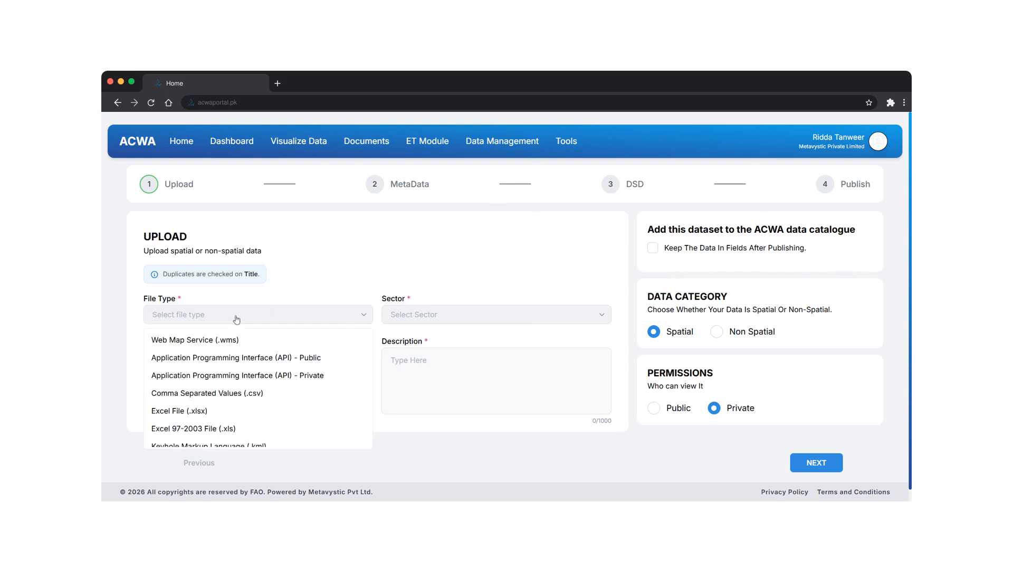
{"action": "left_click", "coordinate": [237, 358]}
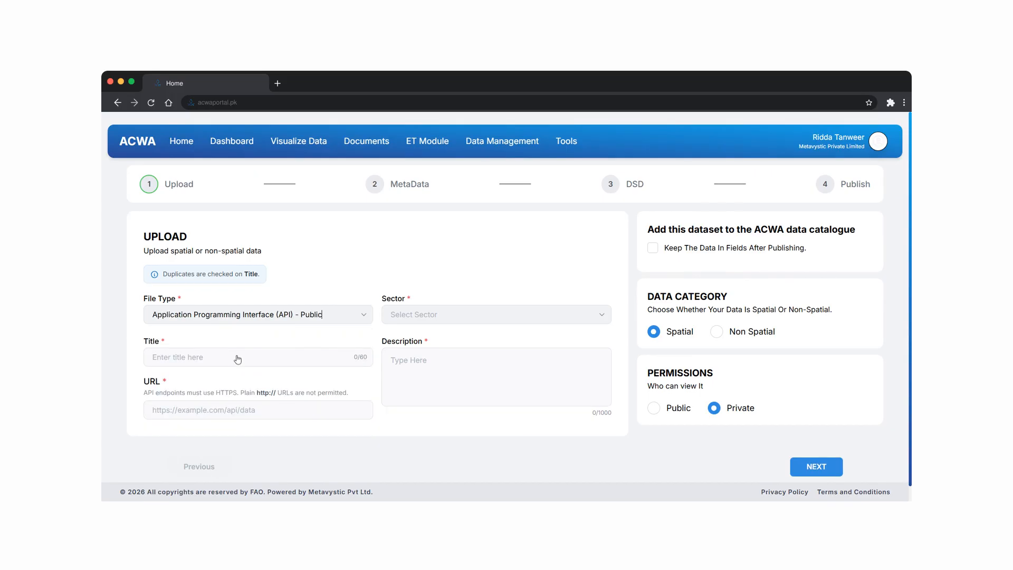
{"action": "left_click", "coordinate": [237, 359]}
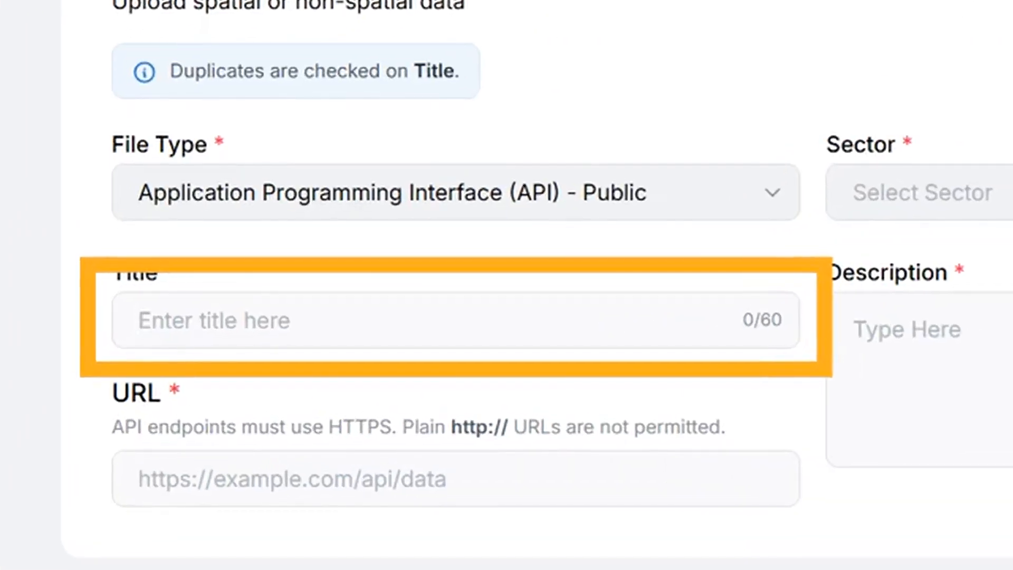
{"action": "type", "text": "User API"}
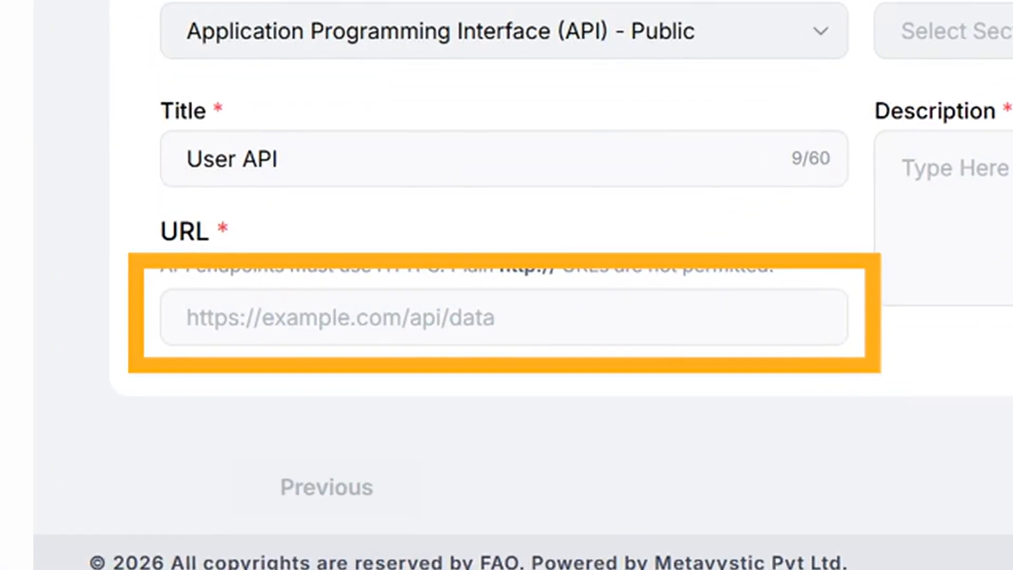
{"action": "type", "text": "https://dummyjson.com/users?limit=100"}
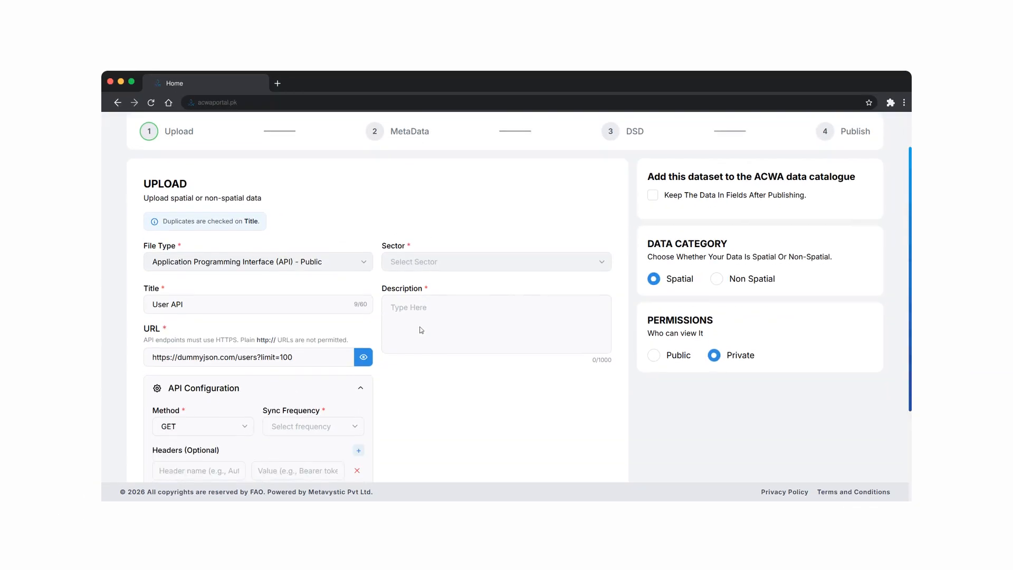
Step: Set the sync frequency in the API configuration to One-time (No sync)
{"action": "scroll", "coordinate": [992, 389], "scroll_direction": "down", "scroll_amount": 2}
{"action": "scroll", "coordinate": [421, 329], "scroll_direction": "down", "scroll_amount": 2}
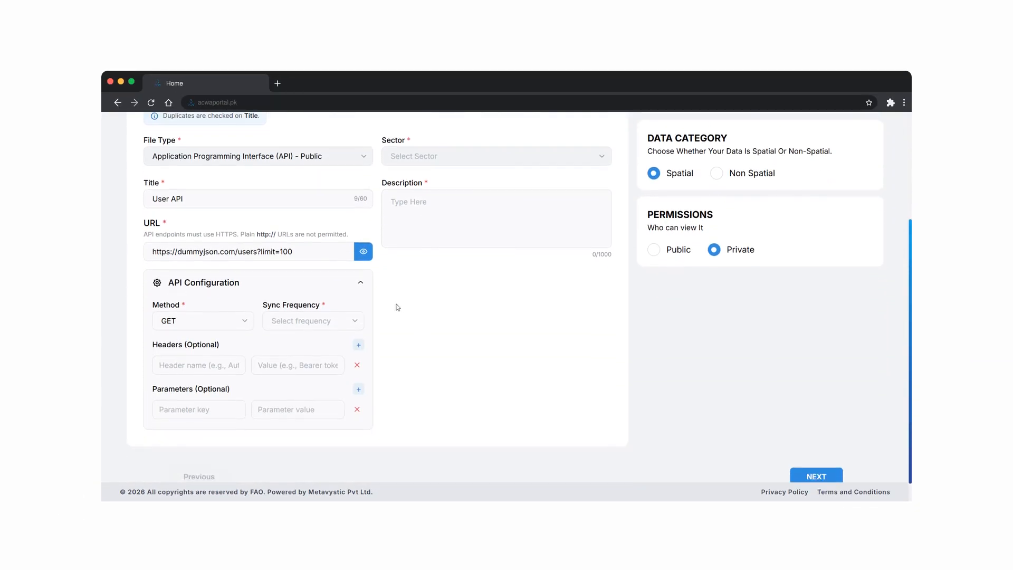
{"action": "left_click", "coordinate": [322, 327]}
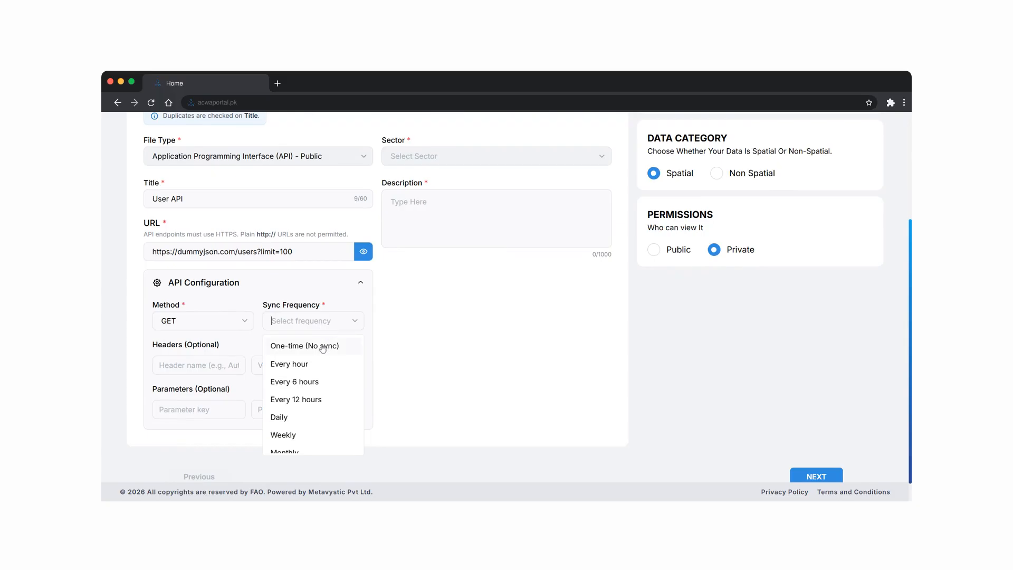
{"action": "left_click", "coordinate": [323, 347]}
Step: Preview the API response data, look through the returned user records, and close the preview
{"action": "left_click", "coordinate": [365, 253]}
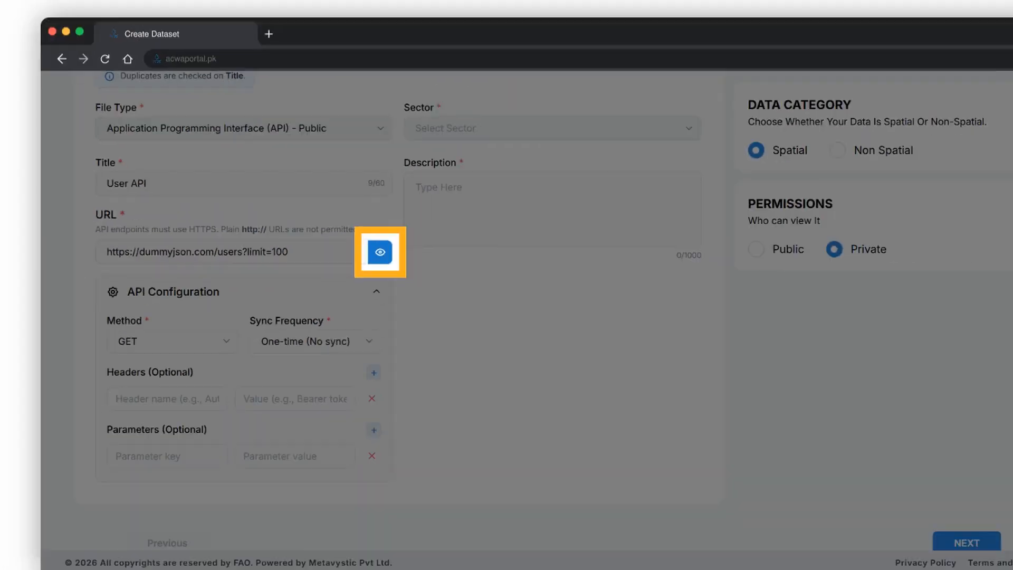
{"action": "left_click", "coordinate": [476, 259]}
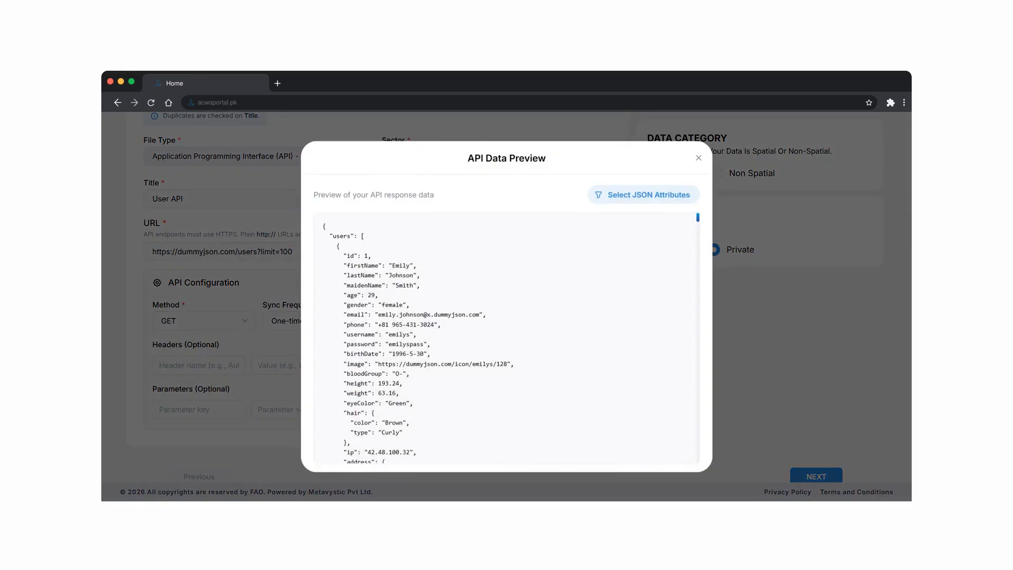
{"action": "scroll", "coordinate": [422, 312], "scroll_direction": "down", "scroll_amount": 15}
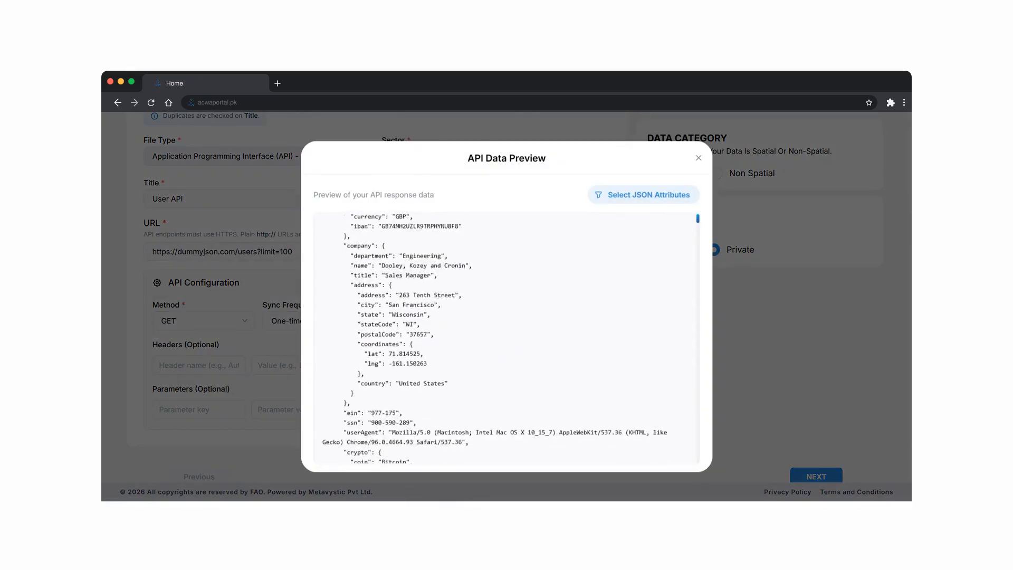
{"action": "scroll", "coordinate": [439, 290], "scroll_direction": "down", "scroll_amount": 10}
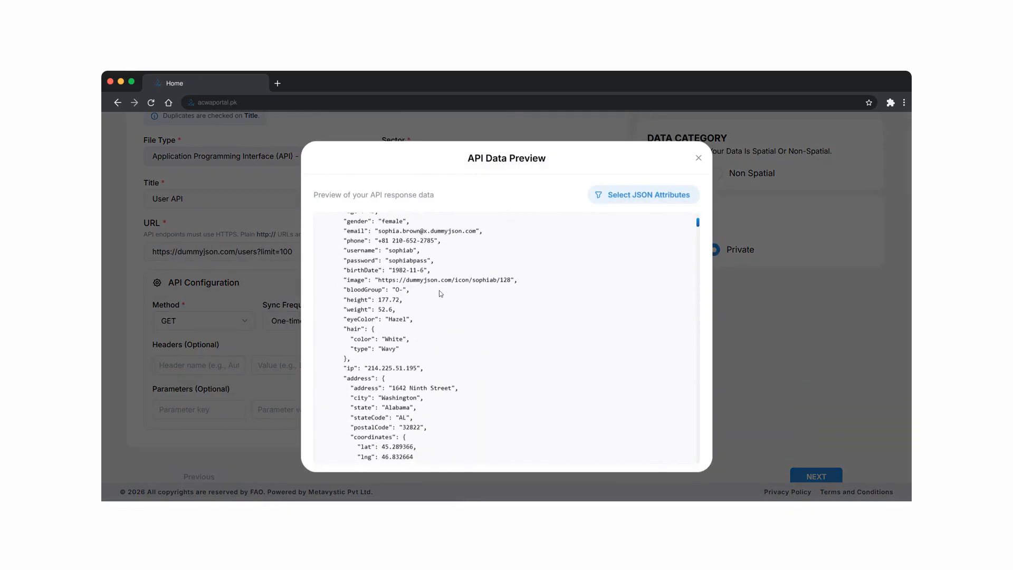
{"action": "scroll", "coordinate": [438, 290], "scroll_direction": "down", "scroll_amount": 5}
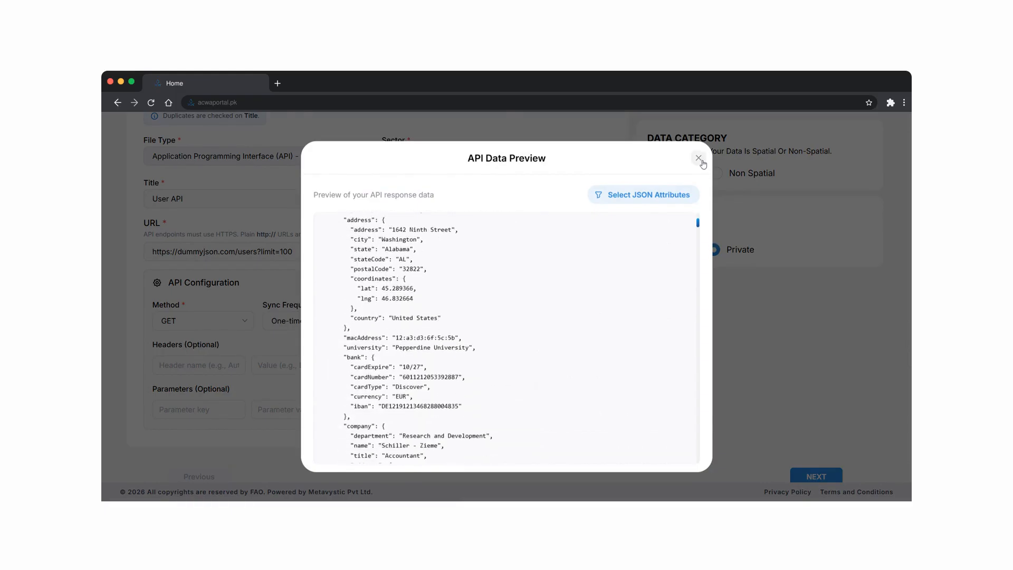
{"action": "left_click", "coordinate": [698, 157]}
Step: Select all JSON attributes of the API response from root level and save the selection
{"action": "left_click", "coordinate": [363, 251]}
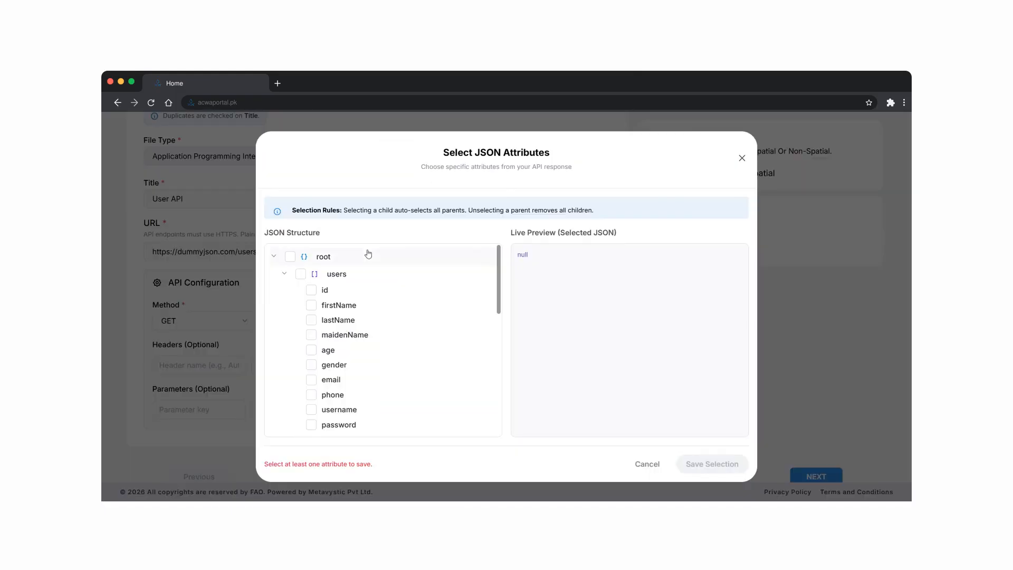
{"action": "left_click", "coordinate": [291, 256]}
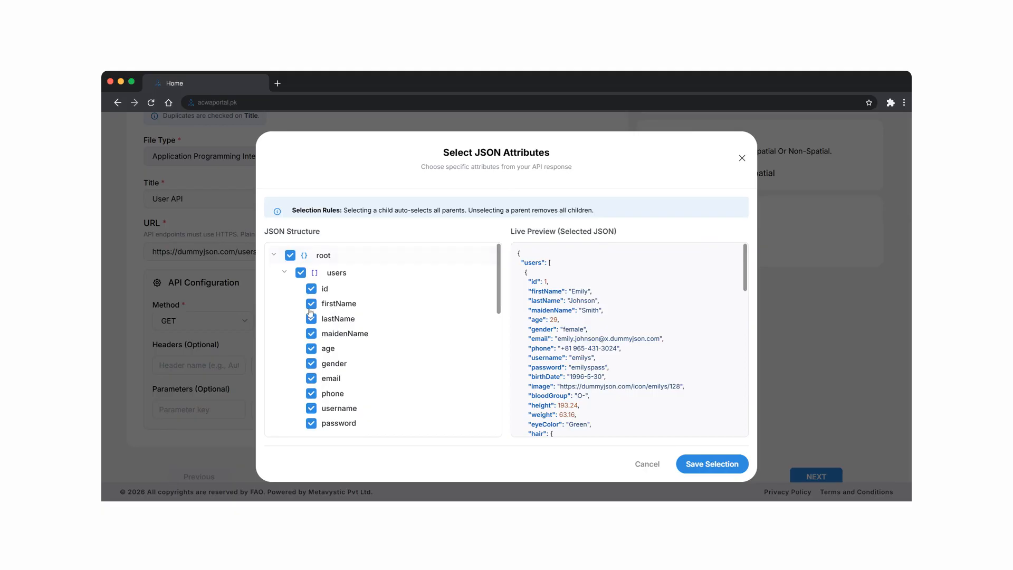
{"action": "scroll", "coordinate": [395, 330], "scroll_direction": "down", "scroll_amount": 1}
{"action": "scroll", "coordinate": [396, 331], "scroll_direction": "down", "scroll_amount": 5}
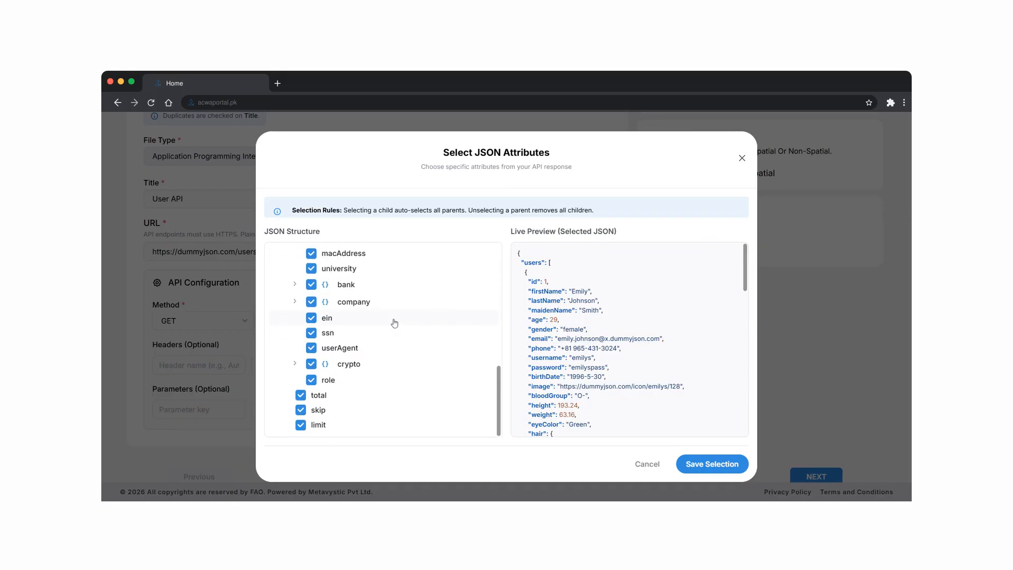
{"action": "scroll", "coordinate": [394, 320], "scroll_direction": "up", "scroll_amount": 10}
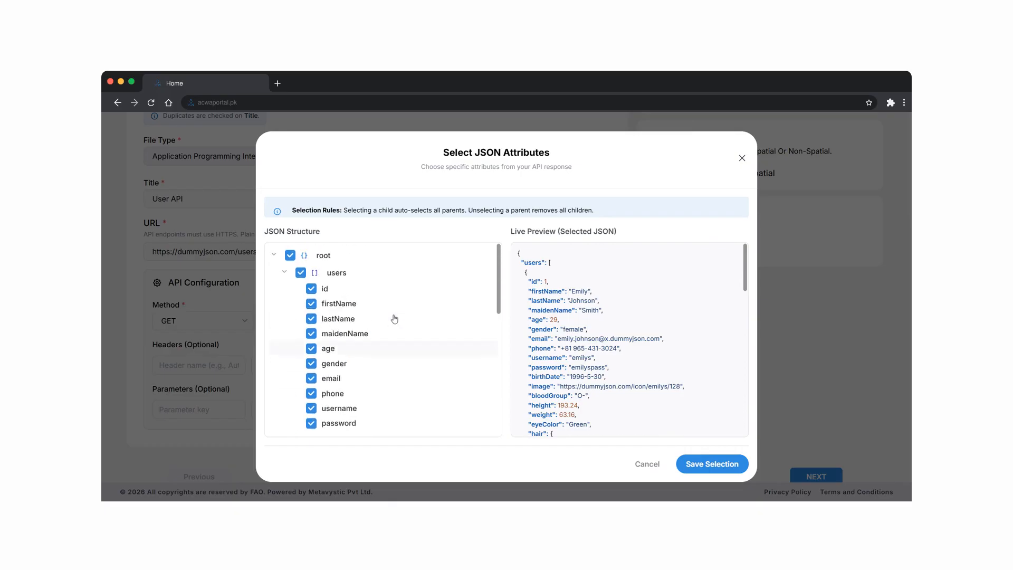
{"action": "left_click", "coordinate": [726, 464]}
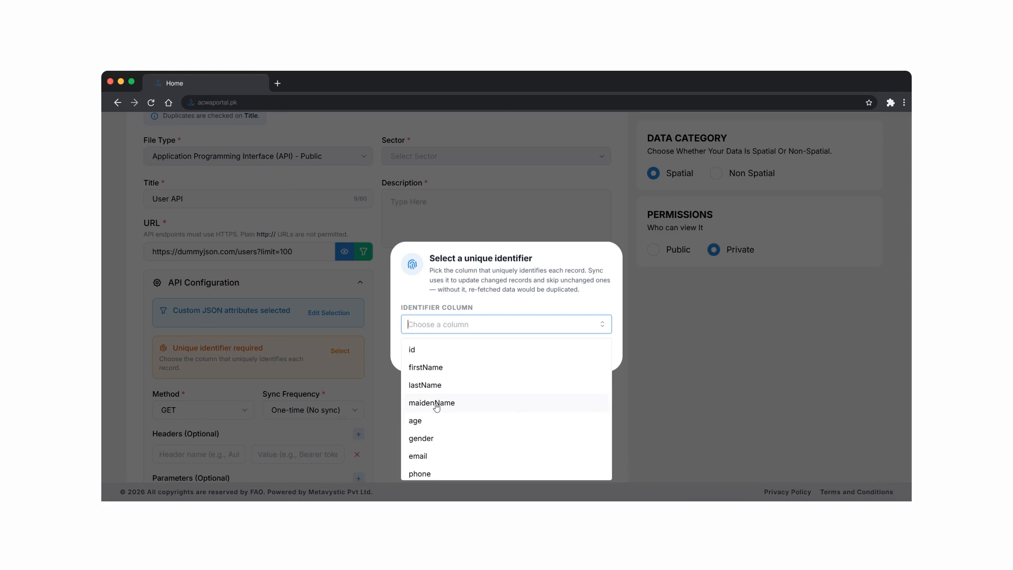
Step: Try maidenName as the identifier column, replace it with id, and confirm the unique identifier
{"action": "left_click", "coordinate": [432, 404]}
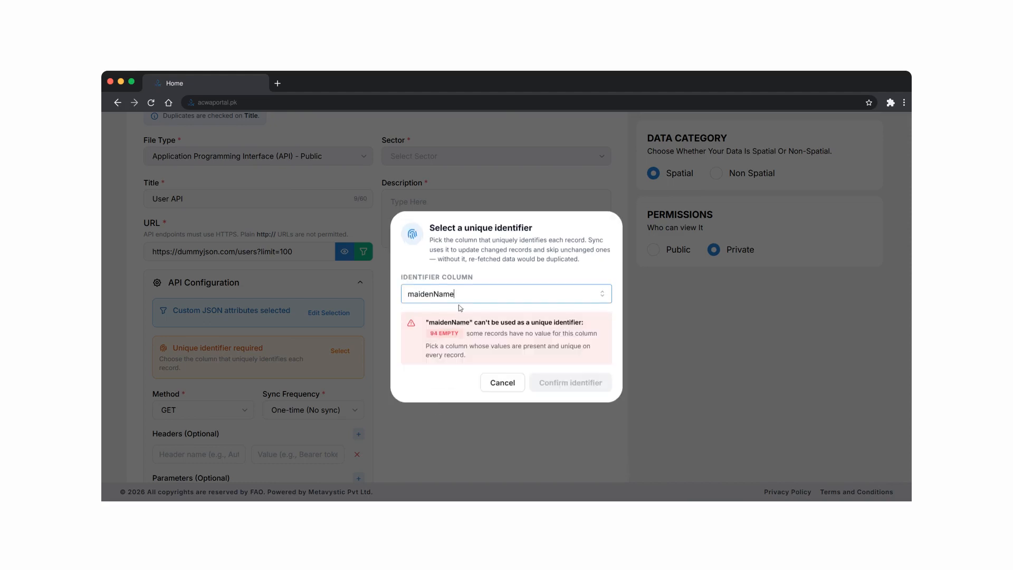
{"action": "key", "text": "Down"}
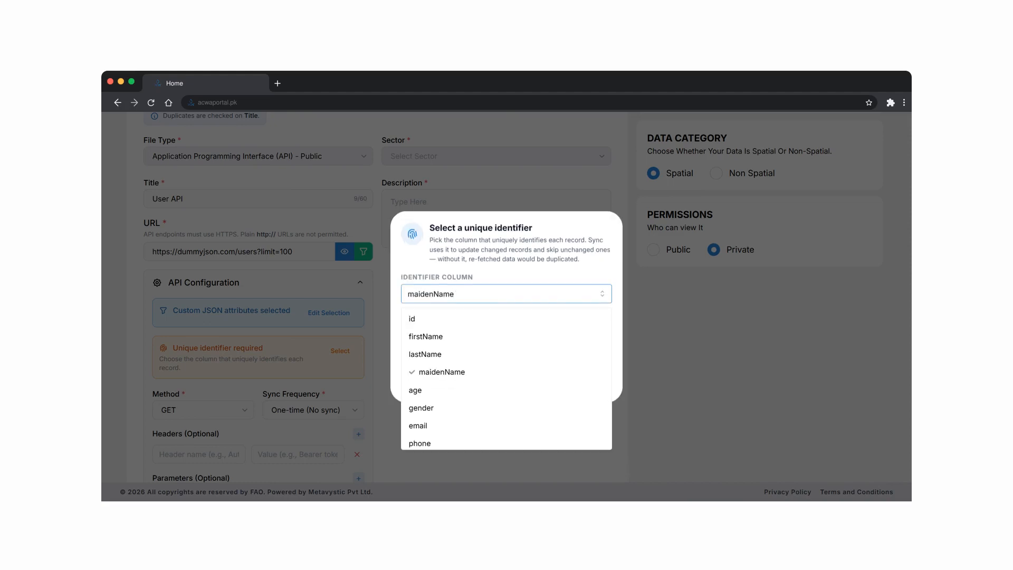
{"action": "left_click", "coordinate": [437, 323]}
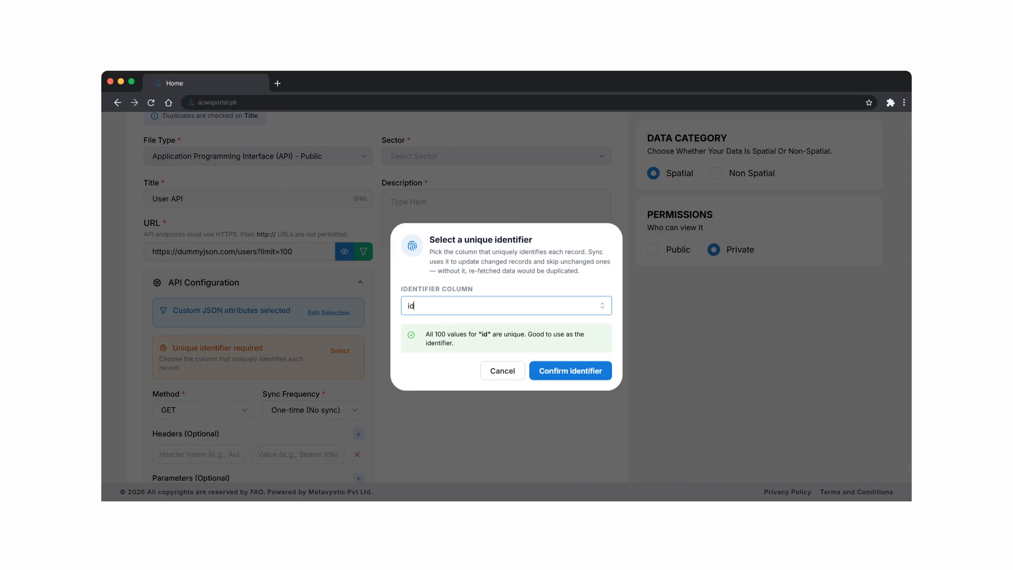
{"action": "left_click", "coordinate": [562, 374]}
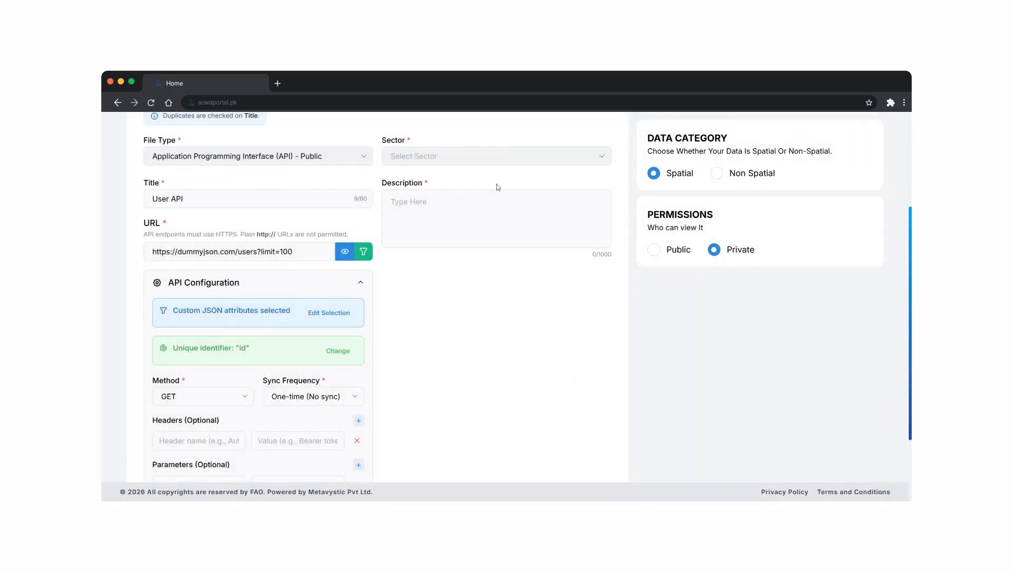
Step: Set the dataset's sector to Population
{"action": "scroll", "coordinate": [497, 188], "scroll_direction": "up", "scroll_amount": 3}
{"action": "left_click", "coordinate": [495, 314]}
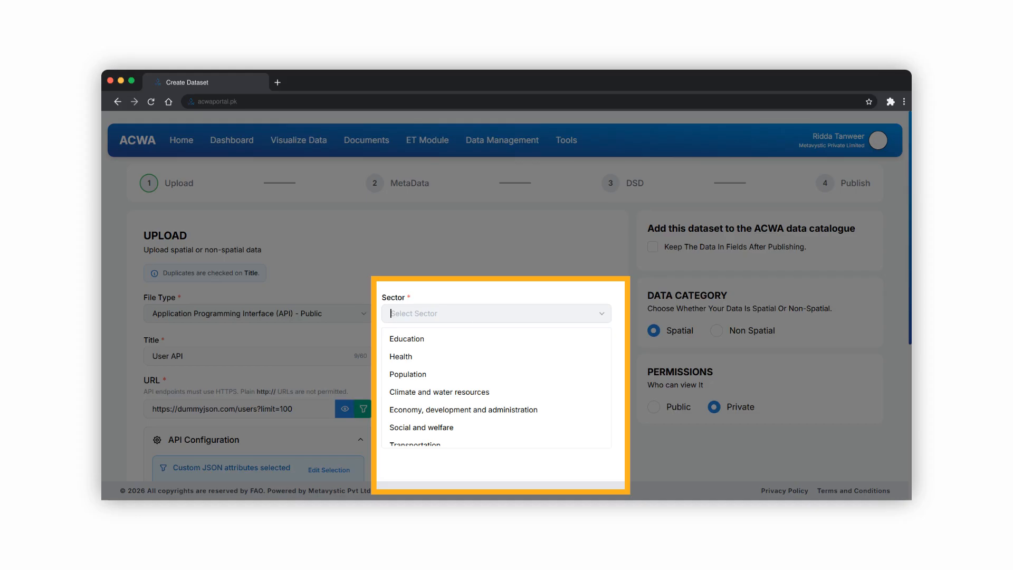
{"action": "left_click", "coordinate": [408, 374]}
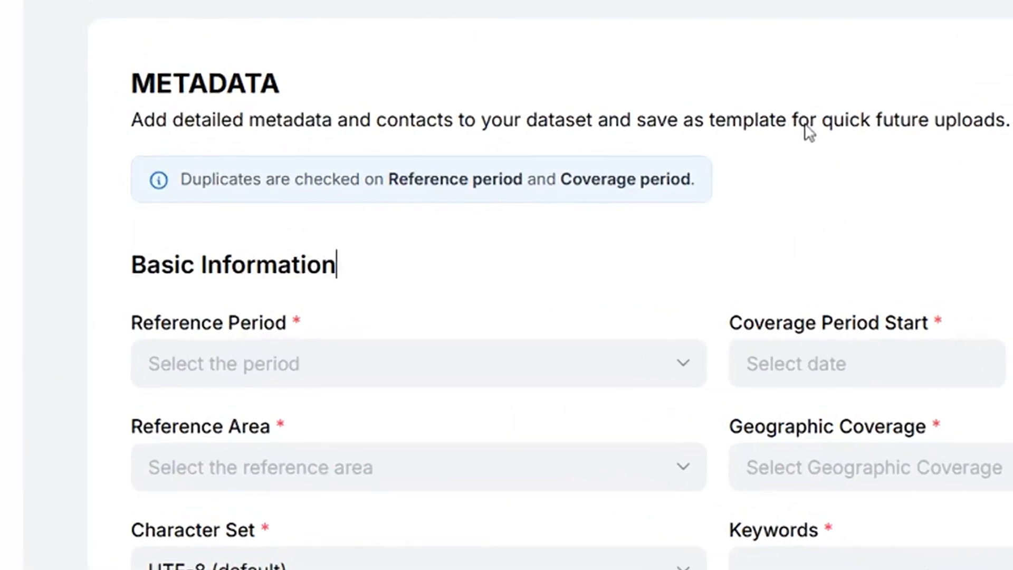
Step: Set the reference period in the metadata's basic information to Annually
{"action": "scroll", "coordinate": [807, 132], "scroll_direction": "down", "scroll_amount": 3}
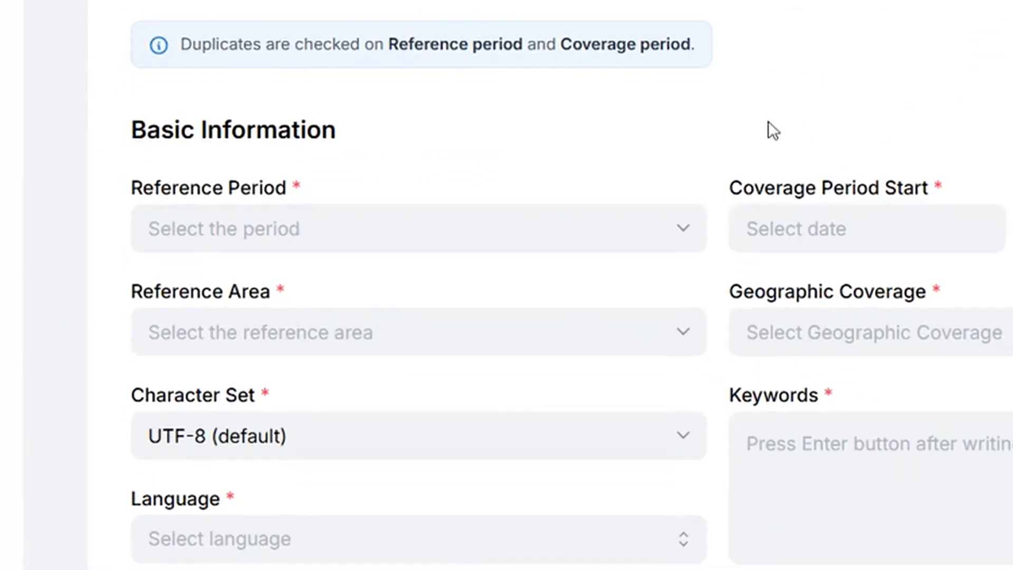
{"action": "left_click", "coordinate": [437, 256]}
{"action": "left_click", "coordinate": [324, 310]}
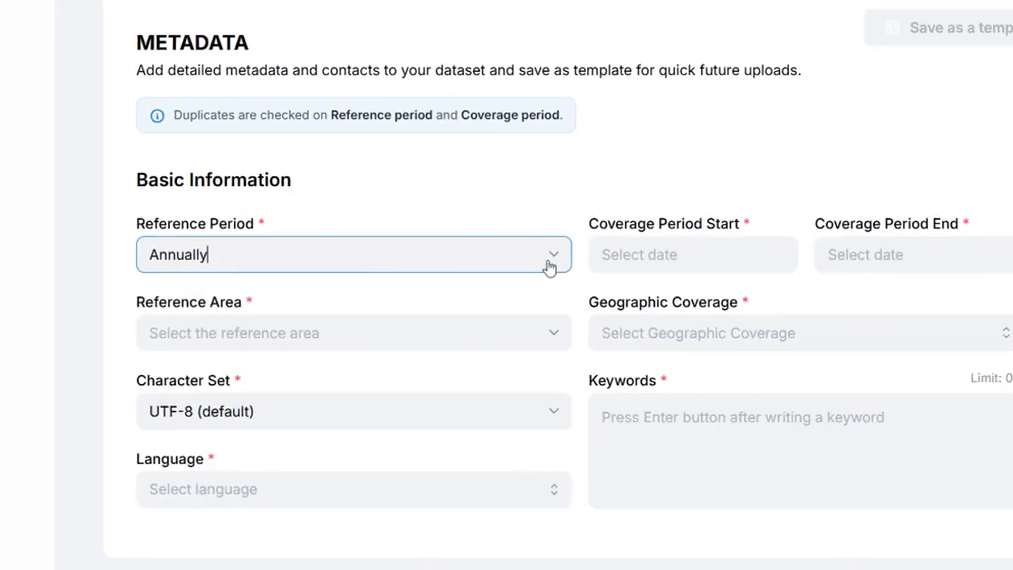
Step: Set the coverage period start to 01 Jan 2021
{"action": "left_click", "coordinate": [823, 229]}
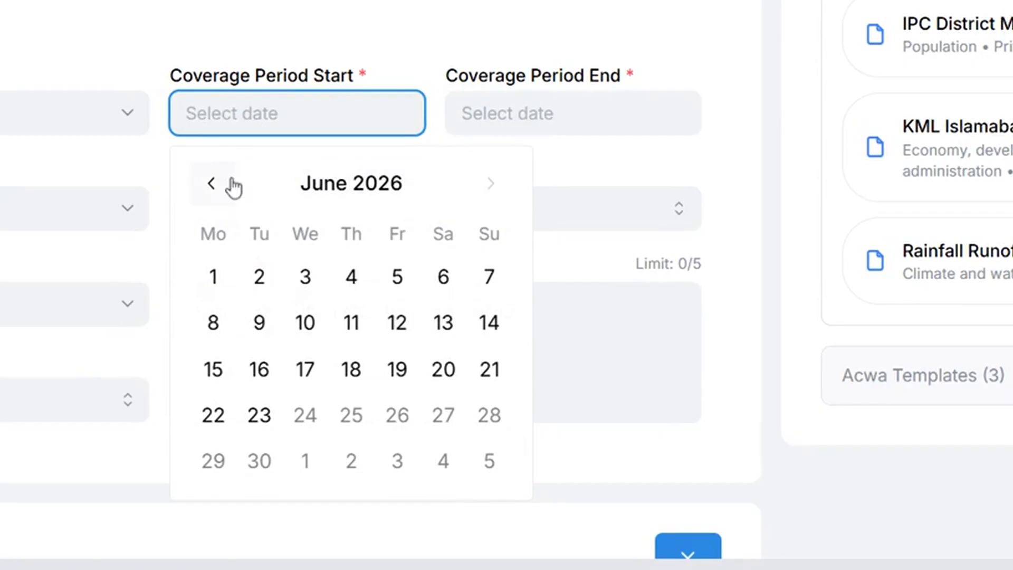
{"action": "left_click", "coordinate": [348, 194]}
{"action": "left_click", "coordinate": [213, 185]}
{"action": "left_click", "coordinate": [214, 186]}
{"action": "left_click", "coordinate": [213, 185]}
{"action": "left_click", "coordinate": [213, 186]}
{"action": "left_click", "coordinate": [214, 186]}
{"action": "left_click", "coordinate": [245, 245]}
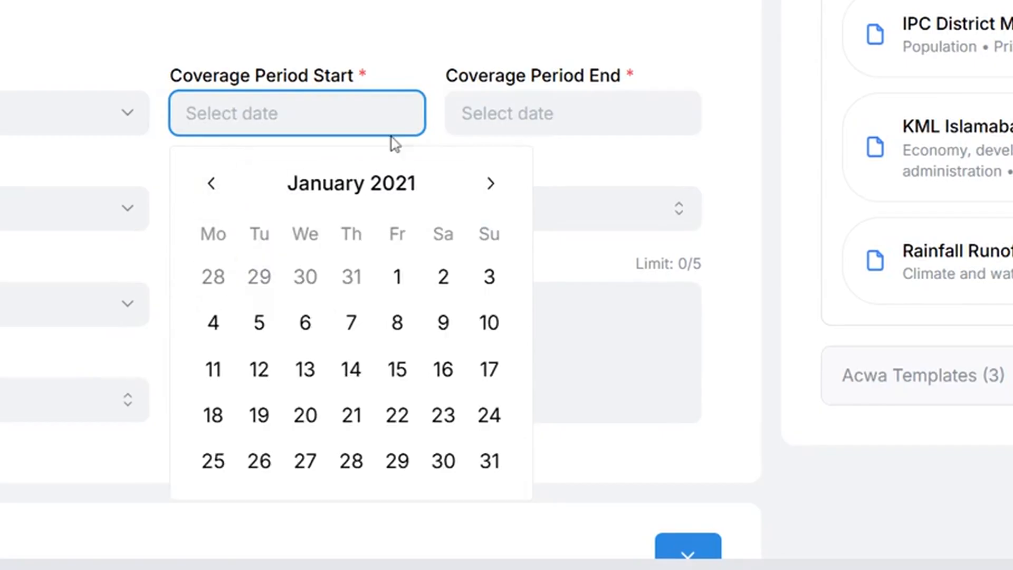
{"action": "left_click", "coordinate": [397, 277]}
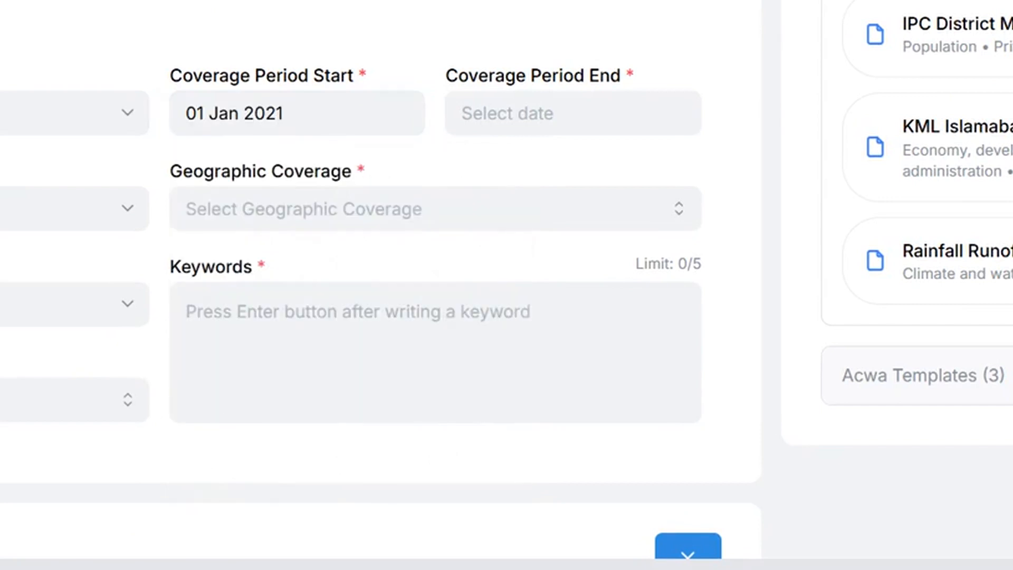
Step: Set the coverage period end to 31 Dec 2021
{"action": "left_click", "coordinate": [506, 113]}
{"action": "left_click", "coordinate": [486, 183]}
{"action": "left_click", "coordinate": [622, 183]}
{"action": "left_click", "coordinate": [486, 185]}
{"action": "left_click", "coordinate": [485, 185]}
{"action": "left_click", "coordinate": [485, 185]}
{"action": "left_click", "coordinate": [485, 184]}
{"action": "left_click", "coordinate": [485, 184]}
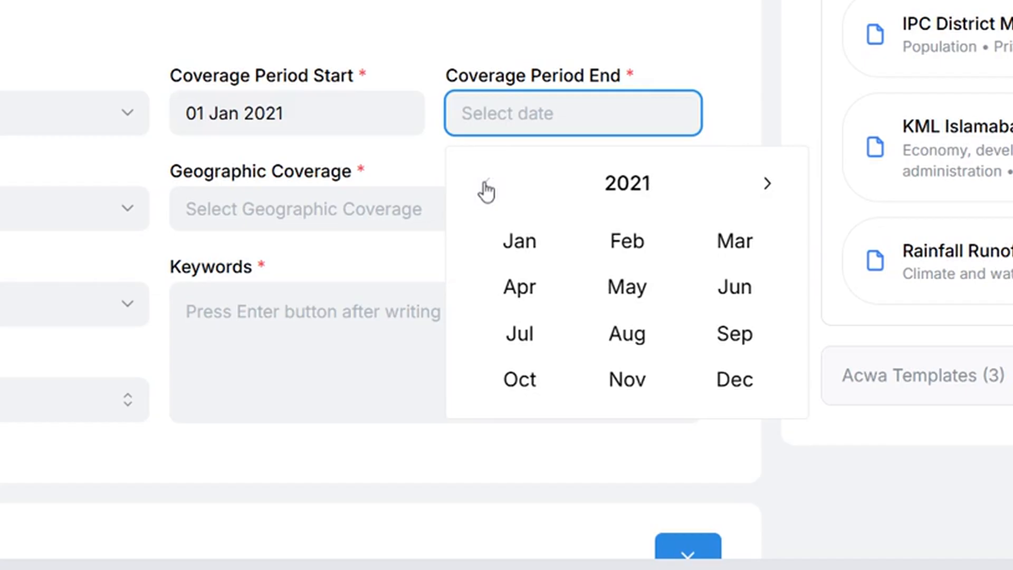
{"action": "left_click", "coordinate": [738, 404]}
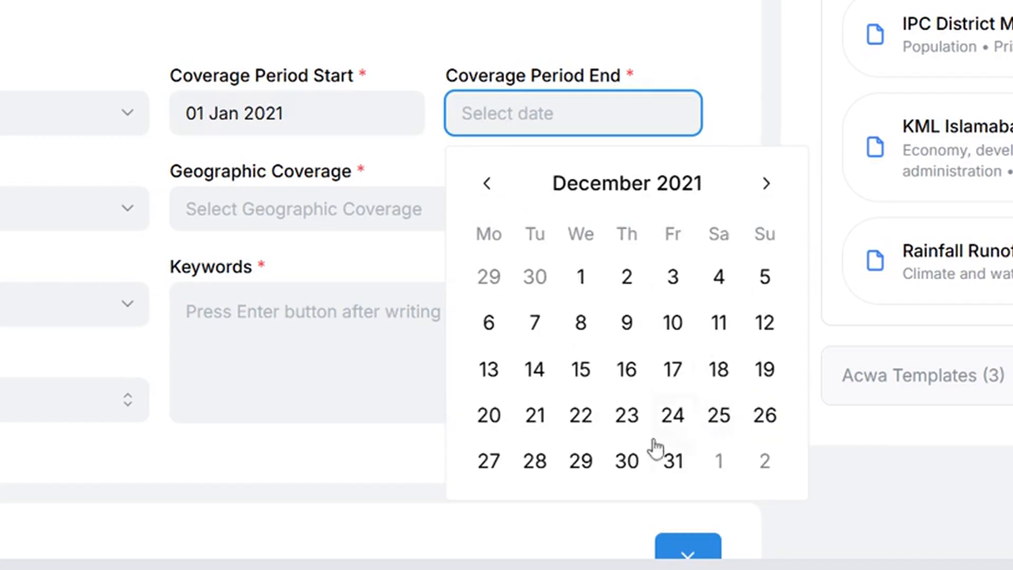
{"action": "left_click", "coordinate": [673, 461]}
Step: Set the reference area to Other and enter "Not defined" as the geographic coverage
{"action": "left_click", "coordinate": [221, 332]}
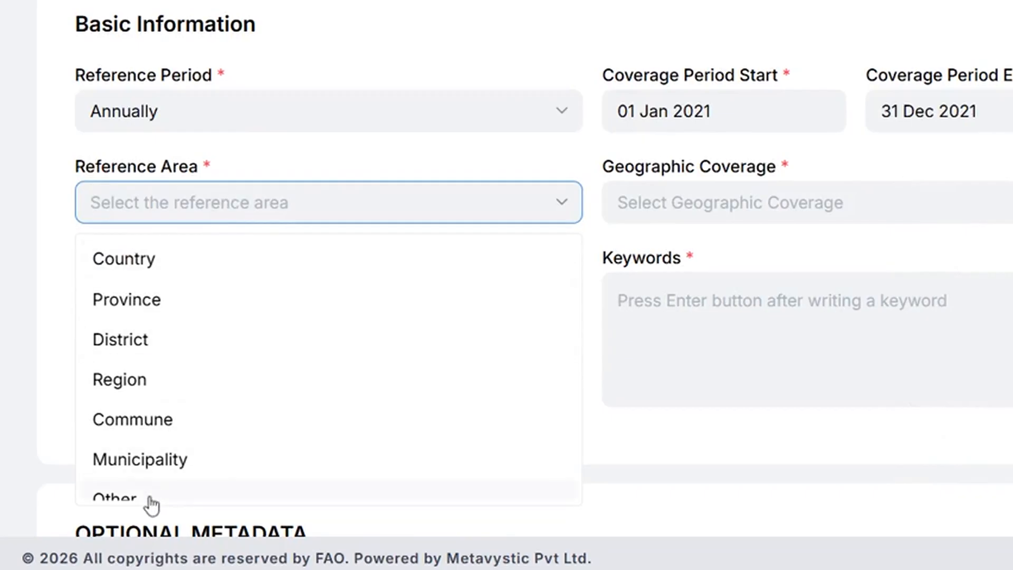
{"action": "left_click", "coordinate": [151, 499]}
{"action": "type", "text": "Not defined"}
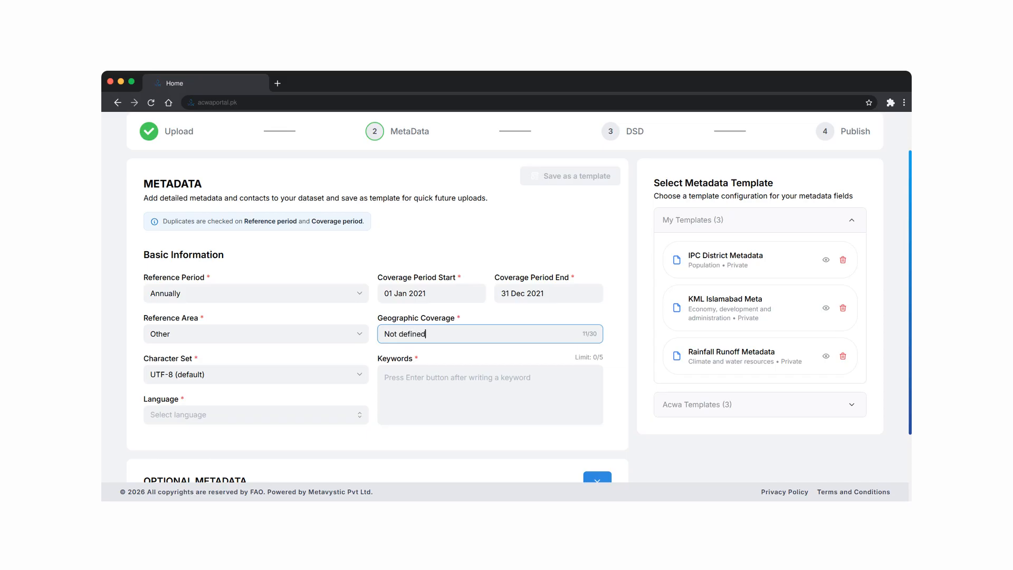
Step: Set the metadata language to English and add the keyword "API"
{"action": "left_click", "coordinate": [179, 414]}
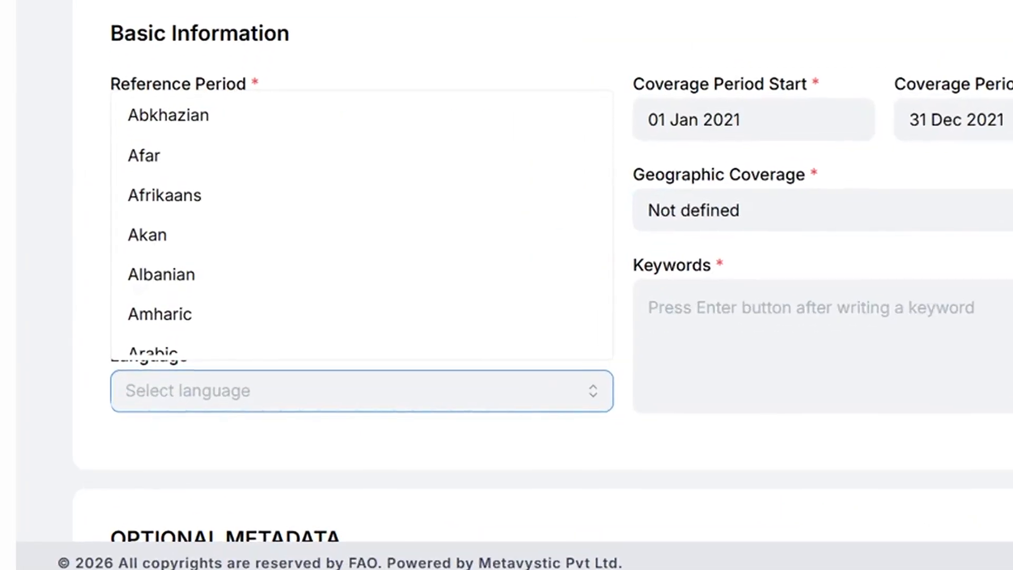
{"action": "type", "text": "eng"}
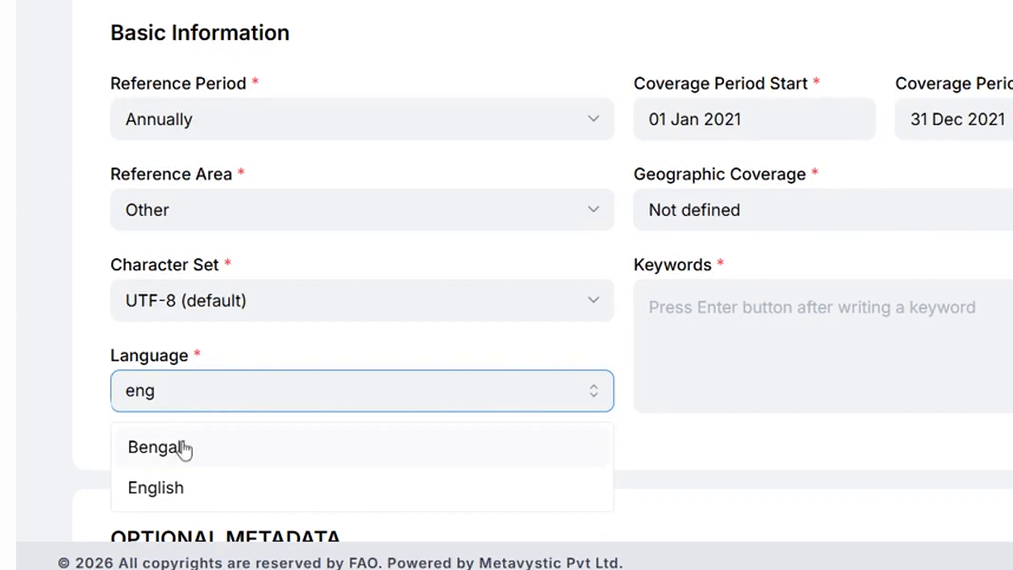
{"action": "left_click", "coordinate": [179, 487]}
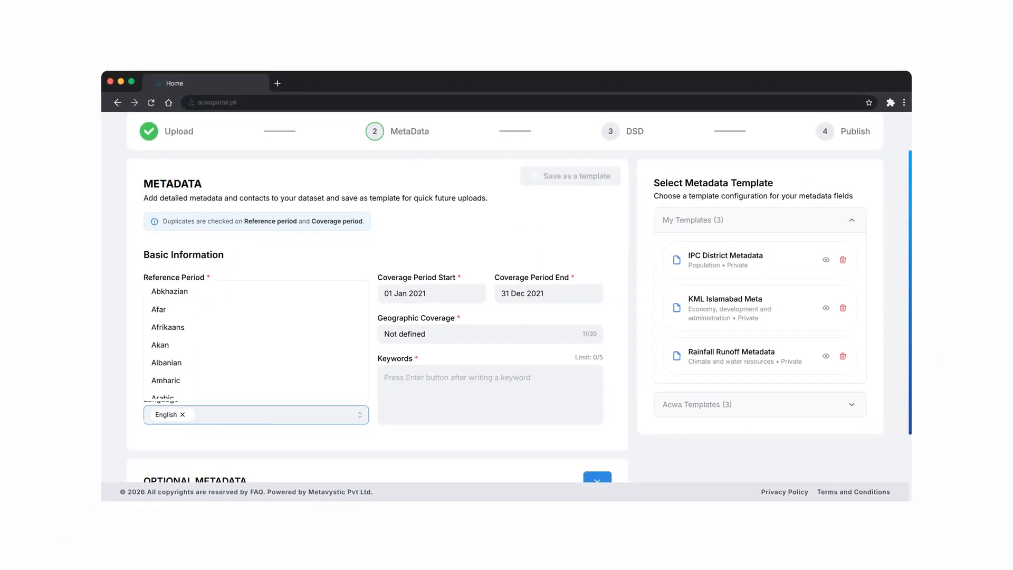
{"action": "left_click", "coordinate": [649, 307]}
{"action": "type", "text": "API"}
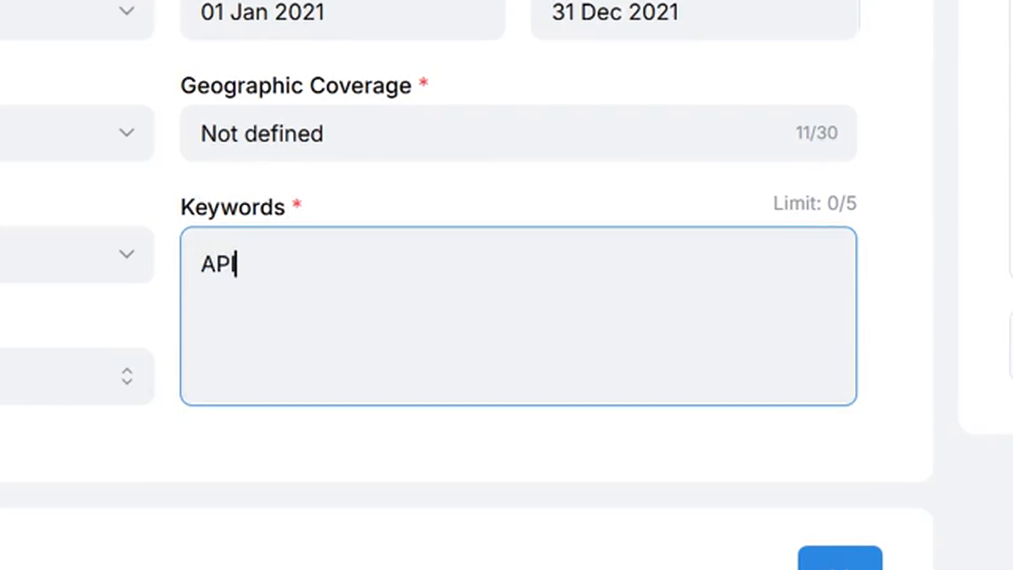
{"action": "key", "text": "Return"}
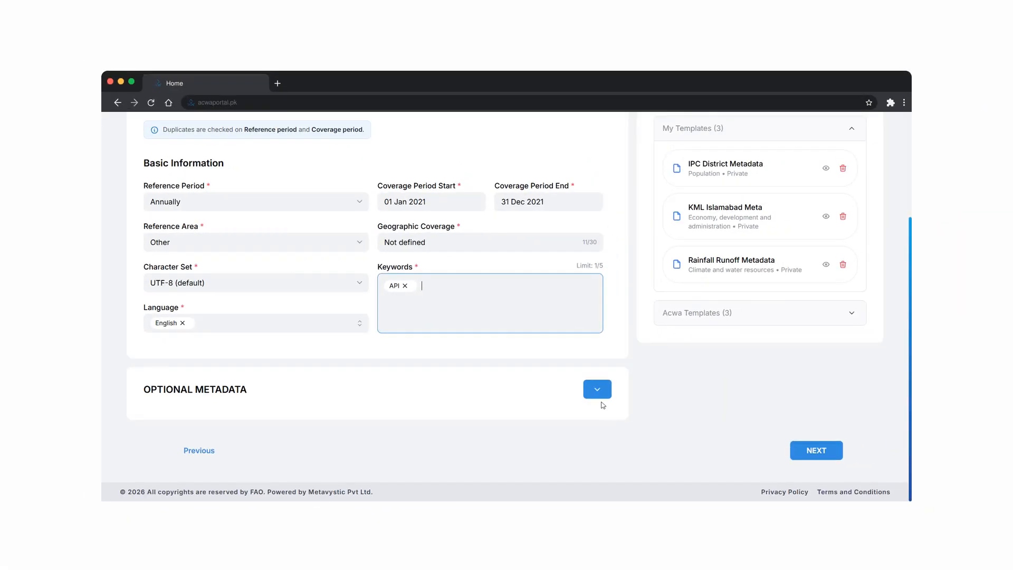
Step: Review the optional metadata fields without filling them in and proceed to the Data Structure Definition stage
{"action": "left_click", "coordinate": [850, 316]}
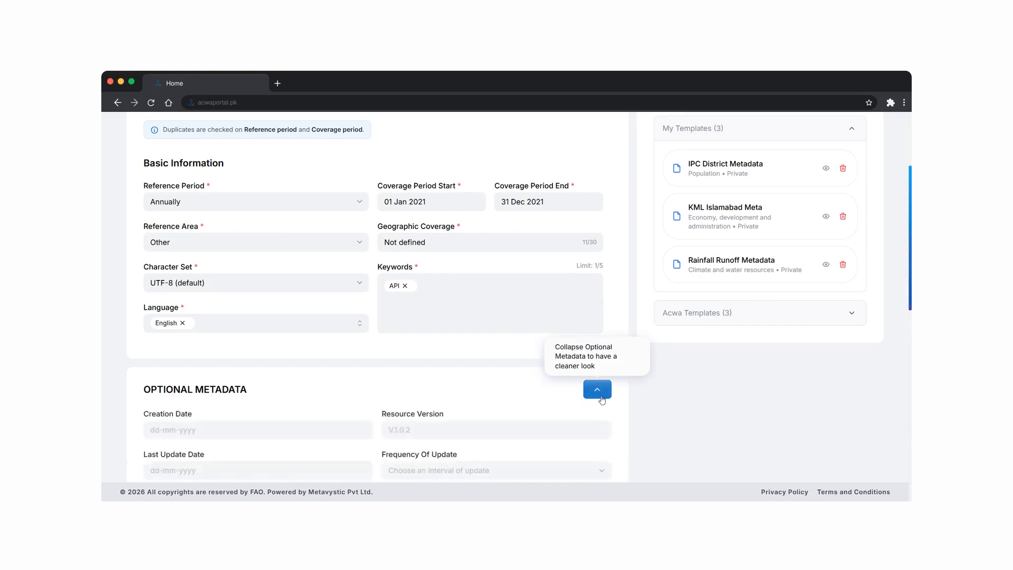
{"action": "scroll", "coordinate": [614, 391], "scroll_direction": "down", "scroll_amount": 15}
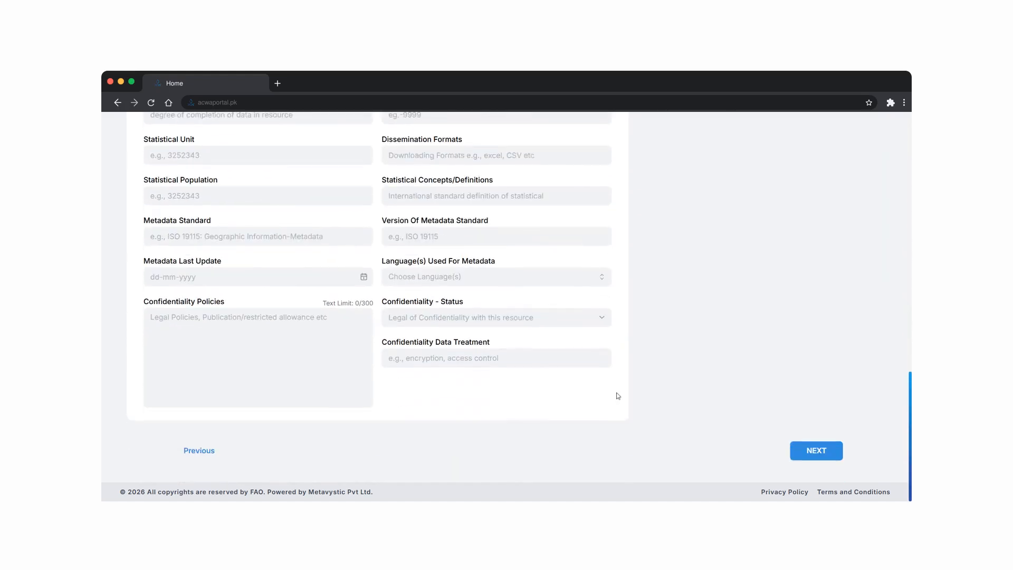
{"action": "scroll", "coordinate": [612, 391], "scroll_direction": "up", "scroll_amount": 15}
{"action": "left_click", "coordinate": [598, 392]}
{"action": "left_click", "coordinate": [821, 452]}
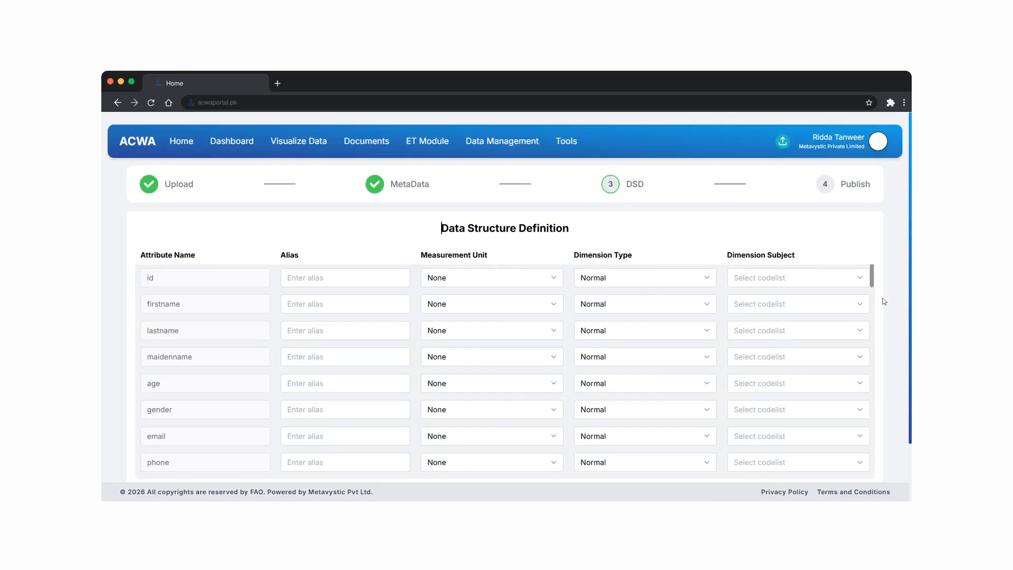
Step: Enter "First Name" as the alias of the firstname attribute in the Data Structure Definition
{"action": "scroll", "coordinate": [894, 296], "scroll_direction": "down", "scroll_amount": 2}
{"action": "scroll", "coordinate": [895, 296], "scroll_direction": "up", "scroll_amount": 2}
{"action": "left_click", "coordinate": [345, 304]}
{"action": "type", "text": "First"}
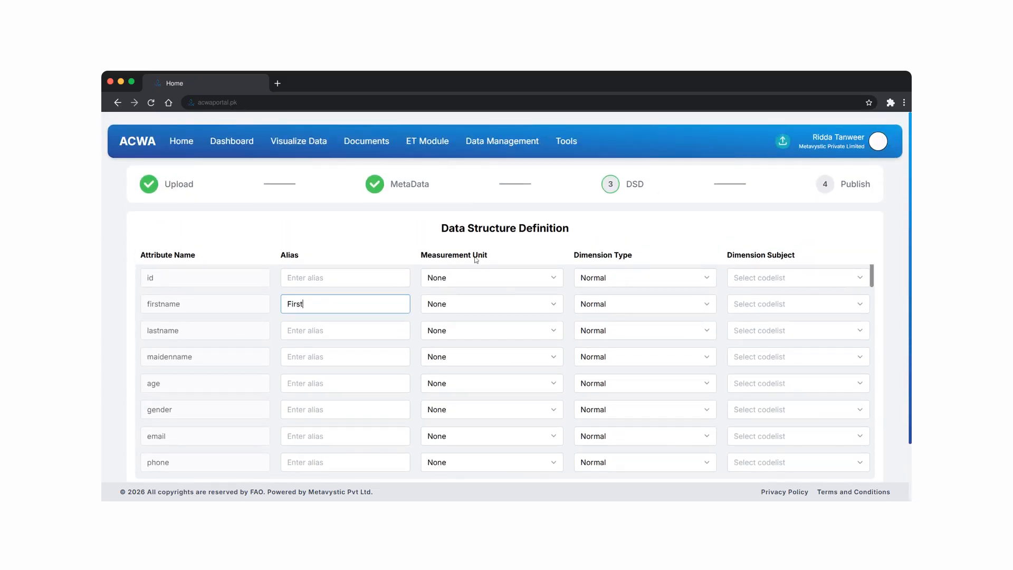
{"action": "type", "text": " Name"}
Step: Set the dimension type of the id attribute to Geo
{"action": "left_click", "coordinate": [701, 282]}
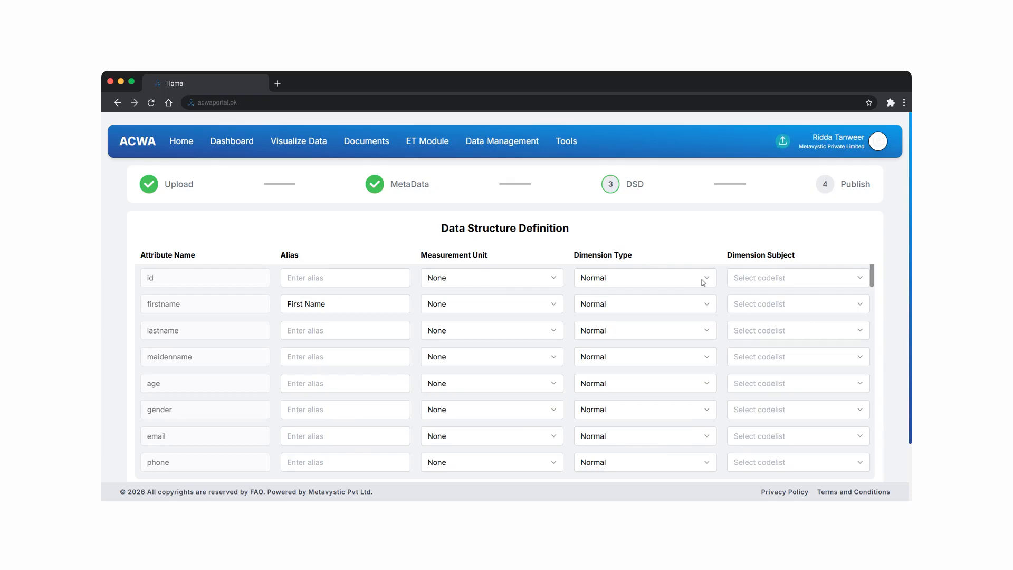
{"action": "left_click", "coordinate": [694, 280]}
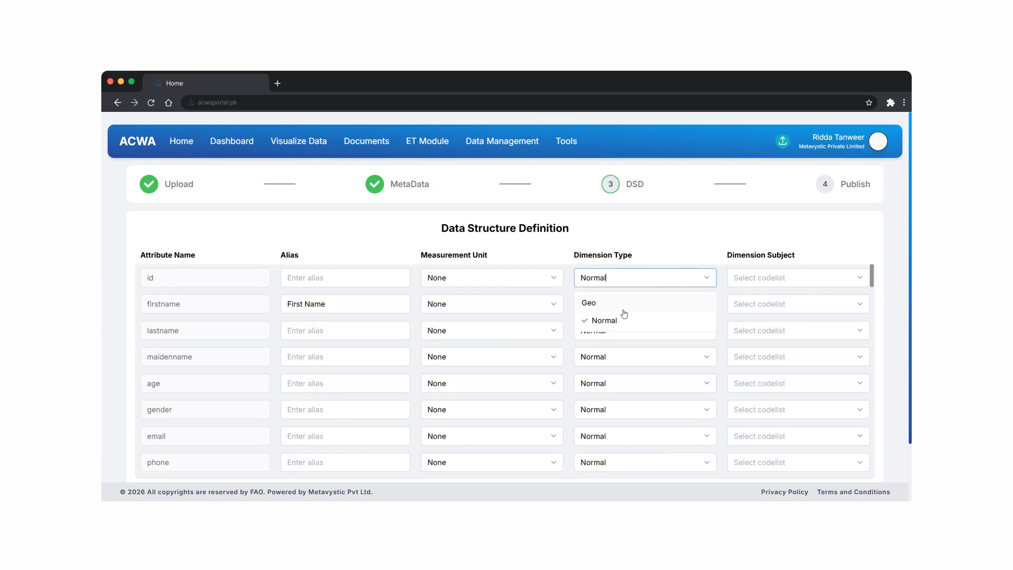
{"action": "left_click", "coordinate": [623, 310]}
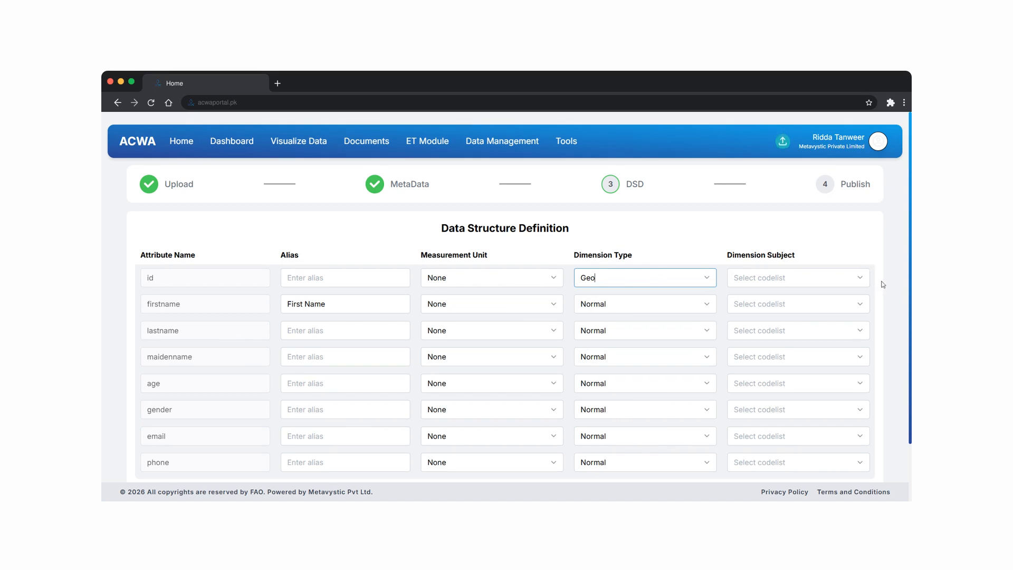
Step: Look through the codelists offered as dimension subject for the id attribute without choosing one
{"action": "left_click", "coordinate": [833, 277]}
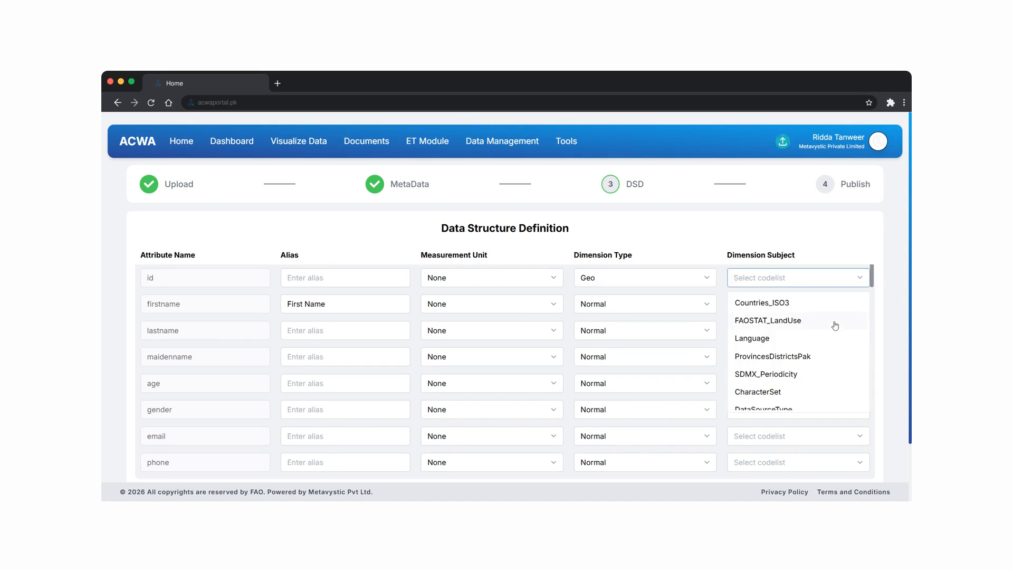
{"action": "scroll", "coordinate": [833, 333], "scroll_direction": "down", "scroll_amount": 10}
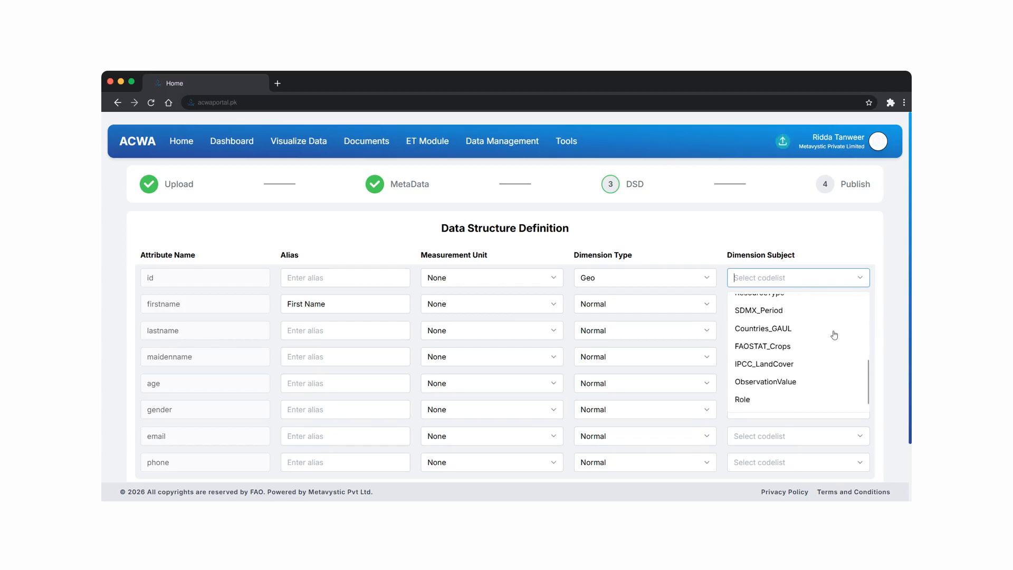
{"action": "scroll", "coordinate": [834, 327], "scroll_direction": "up", "scroll_amount": 10}
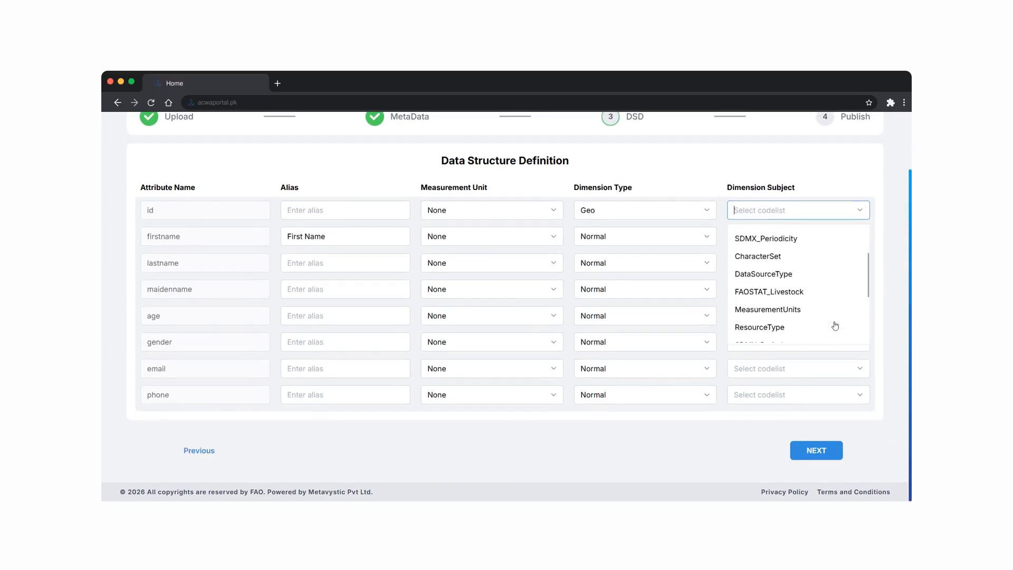
{"action": "scroll", "coordinate": [846, 299], "scroll_direction": "up", "scroll_amount": 1}
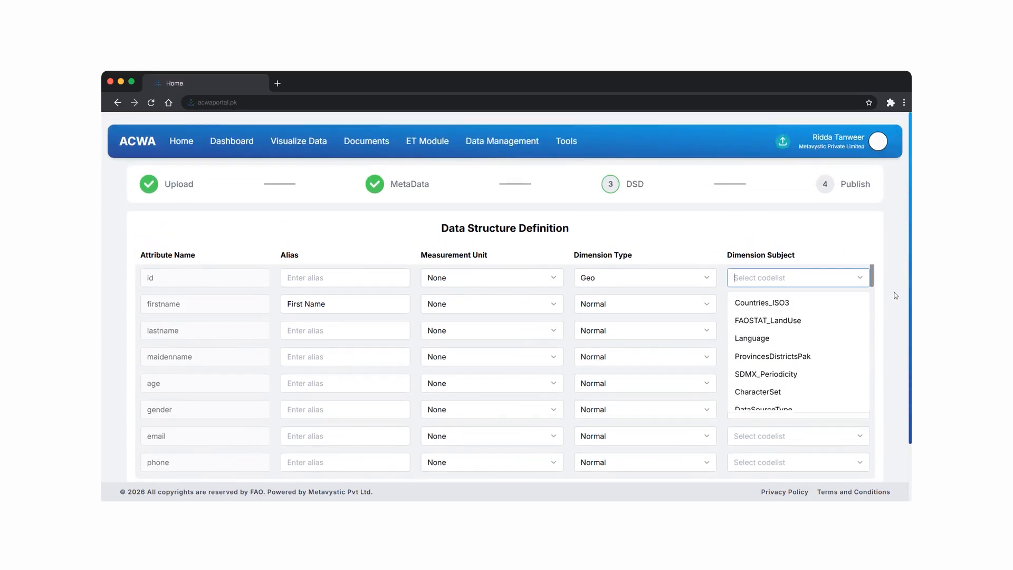
{"action": "left_click", "coordinate": [899, 270]}
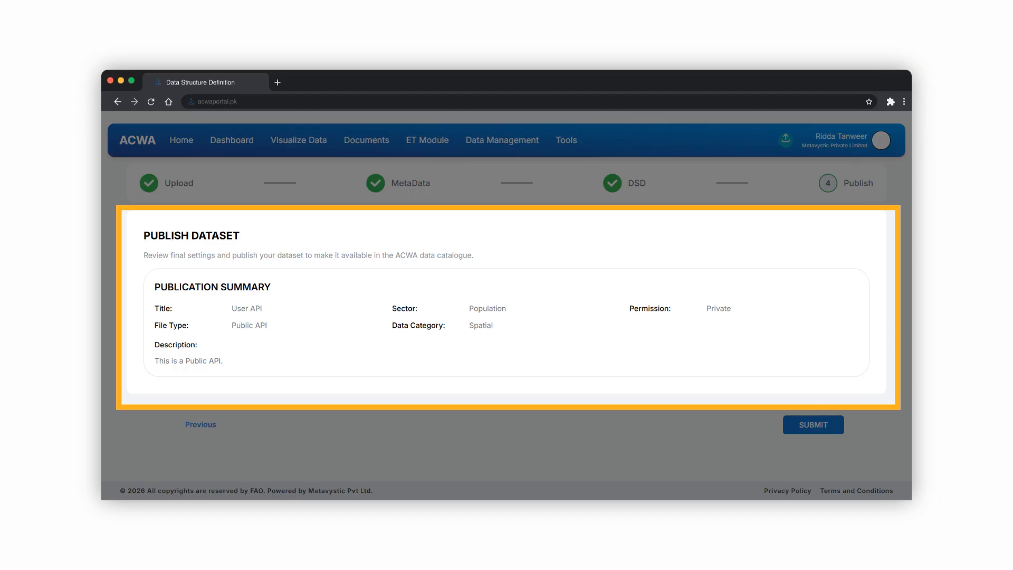
Step: Submit the User API dataset for publication and go to the data management dataset list
{"action": "left_click", "coordinate": [823, 424]}
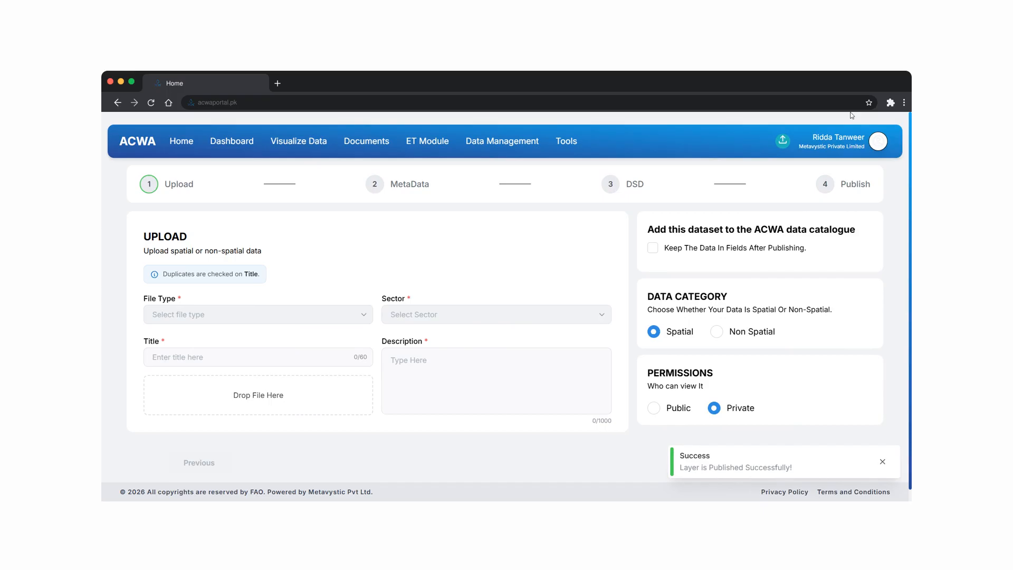
{"action": "left_click", "coordinate": [504, 140]}
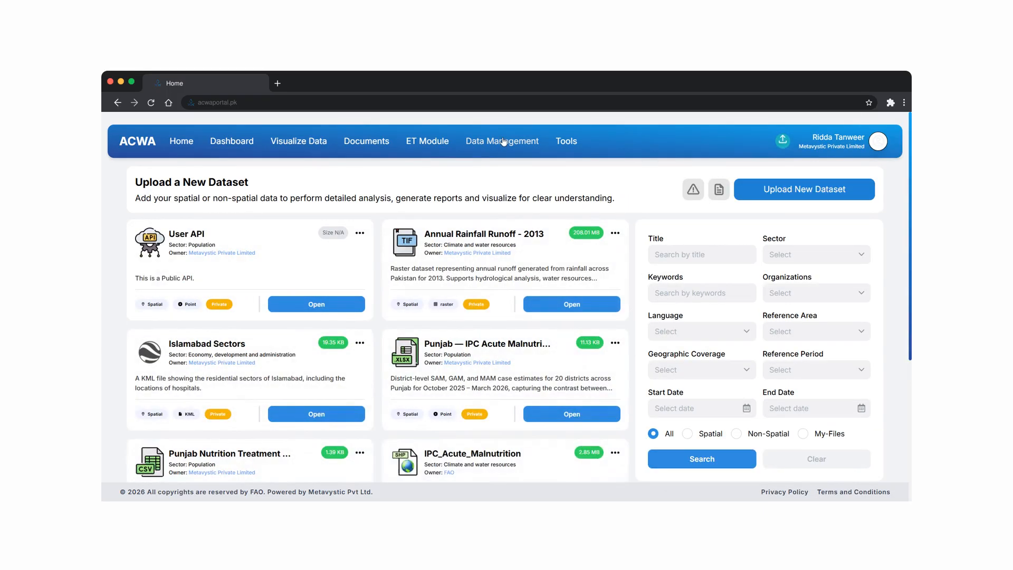
Step: Open the published User API dataset and look around its map
{"action": "left_click", "coordinate": [321, 152]}
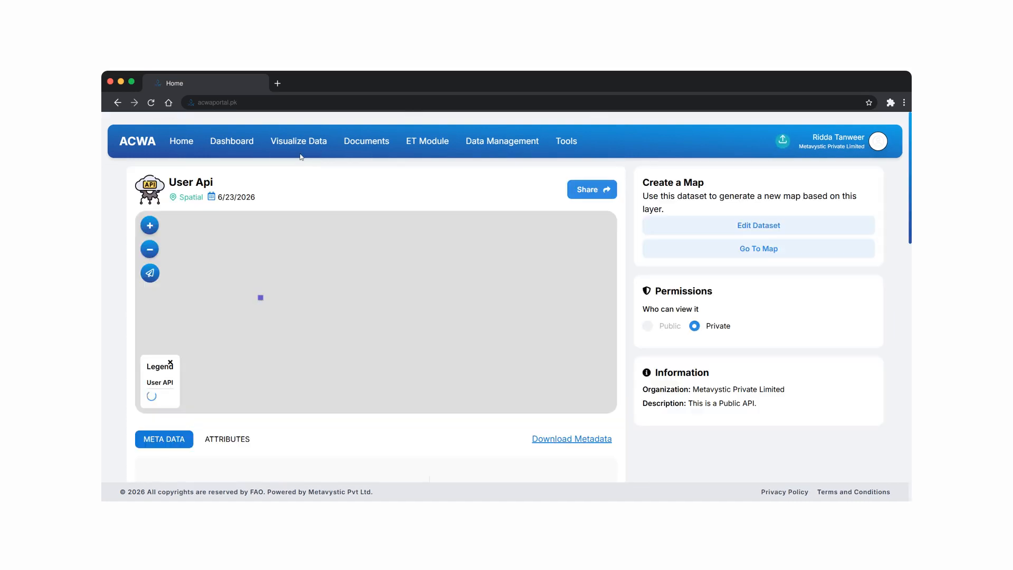
{"action": "left_click", "coordinate": [311, 152]}
{"action": "left_click_drag", "start_coordinate": [319, 315], "coordinate": [359, 300]}
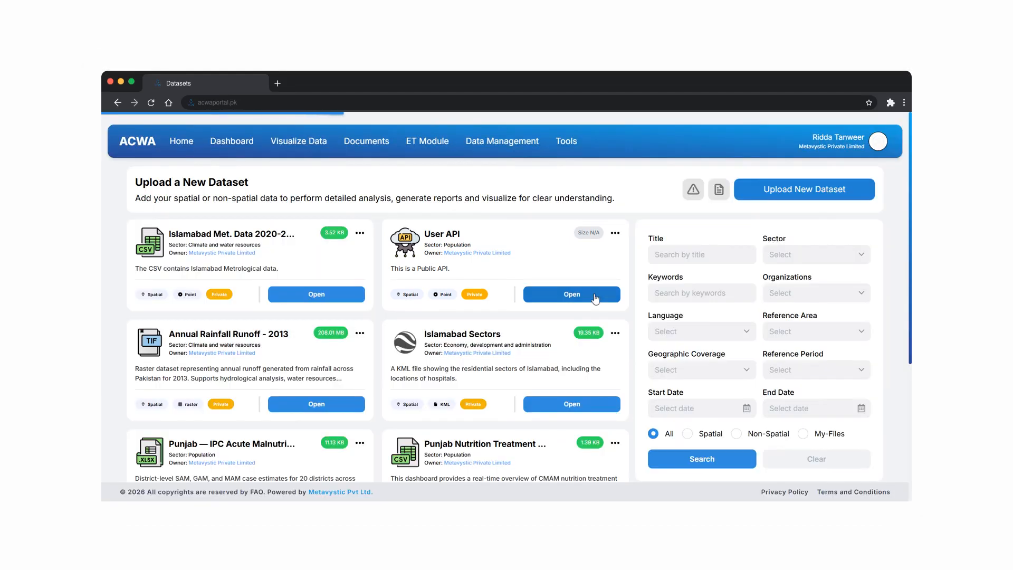
Step: Open the User API dataset for editing and preview its live API response
{"action": "left_click", "coordinate": [595, 295]}
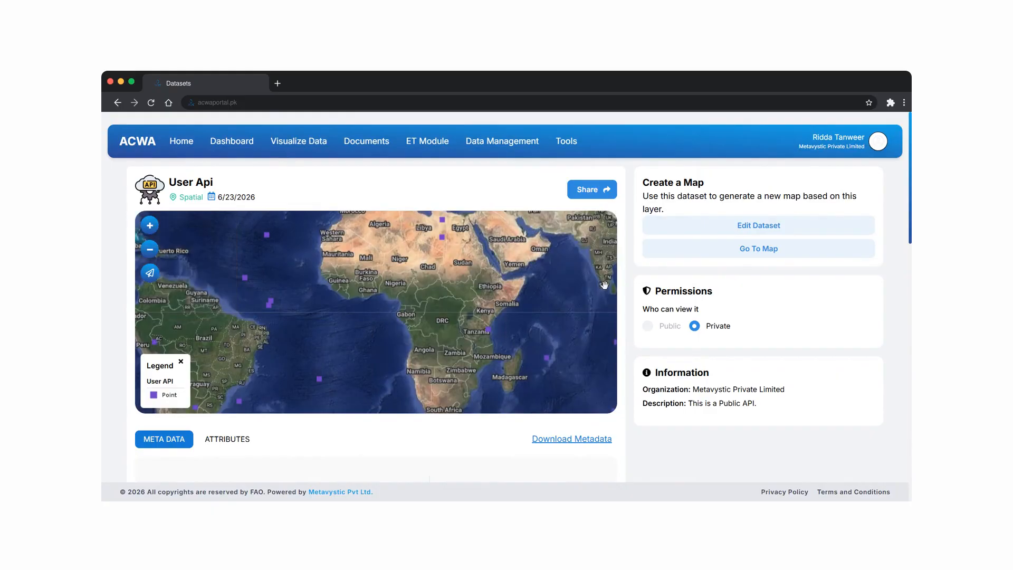
{"action": "left_click", "coordinate": [750, 227]}
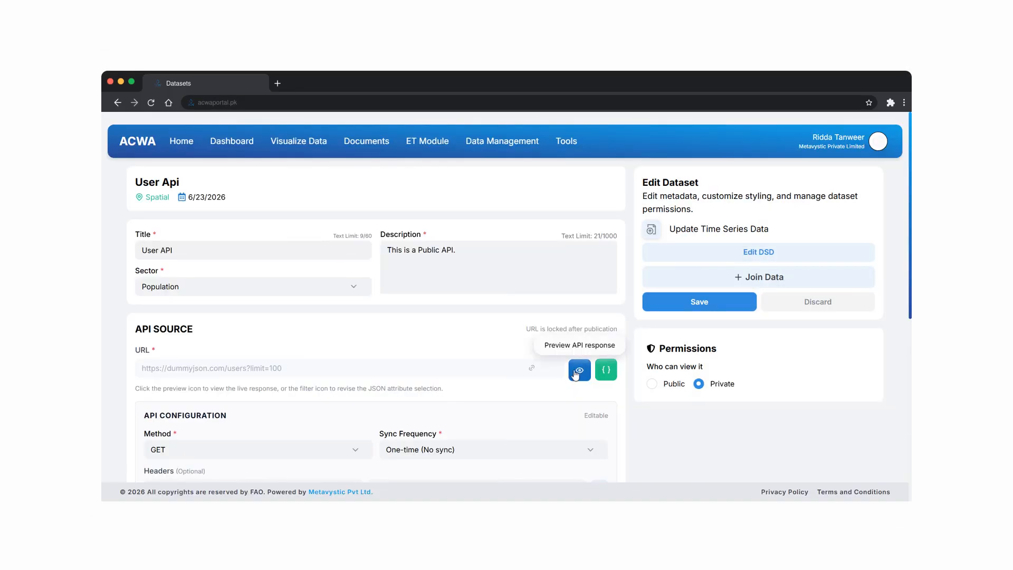
{"action": "left_click", "coordinate": [578, 370]}
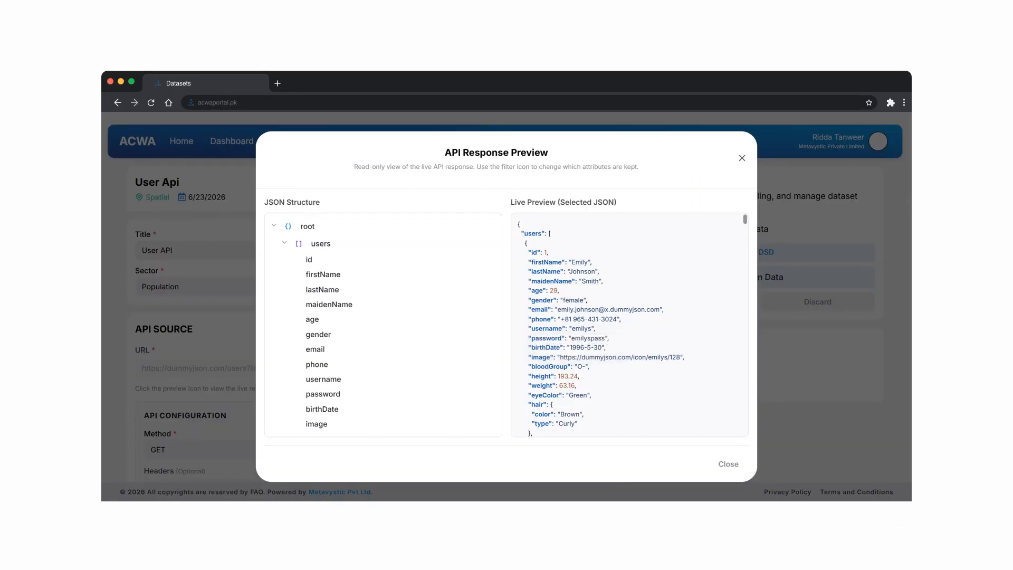
{"action": "left_click", "coordinate": [728, 464]}
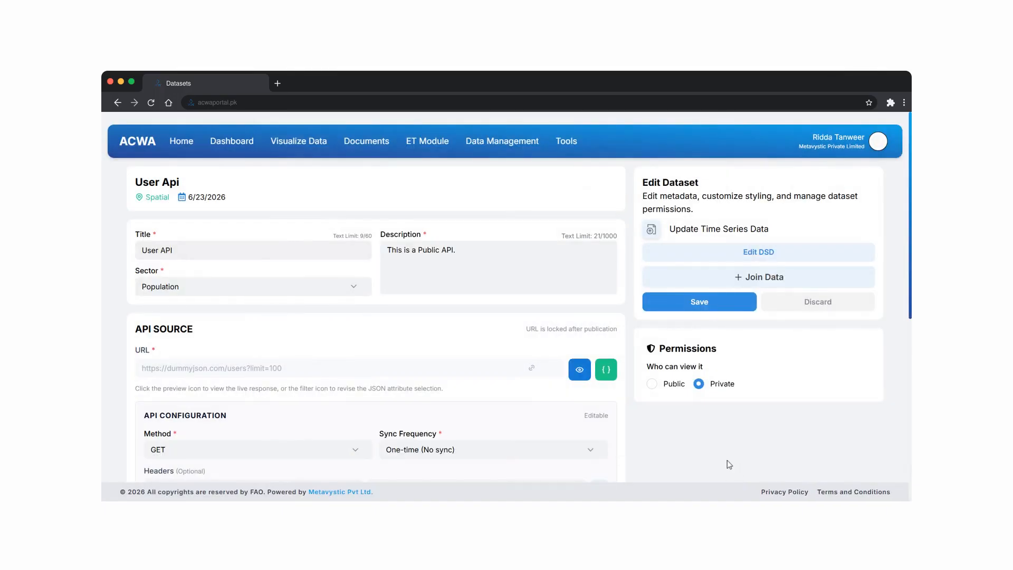
Step: Revise the JSON attribute selection to keep all users attributes except image, and save the selection
{"action": "left_click", "coordinate": [606, 369]}
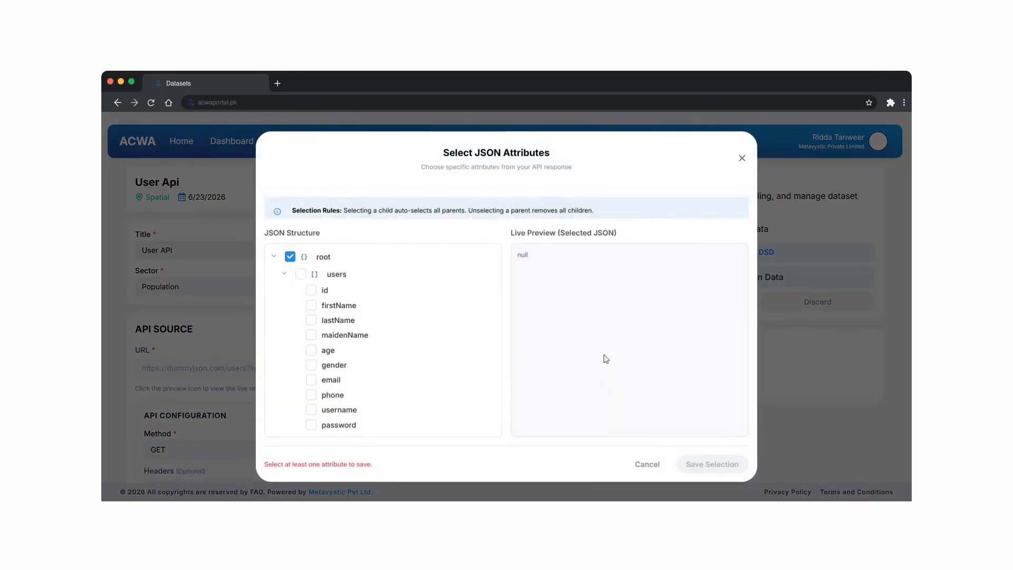
{"action": "left_click", "coordinate": [301, 273]}
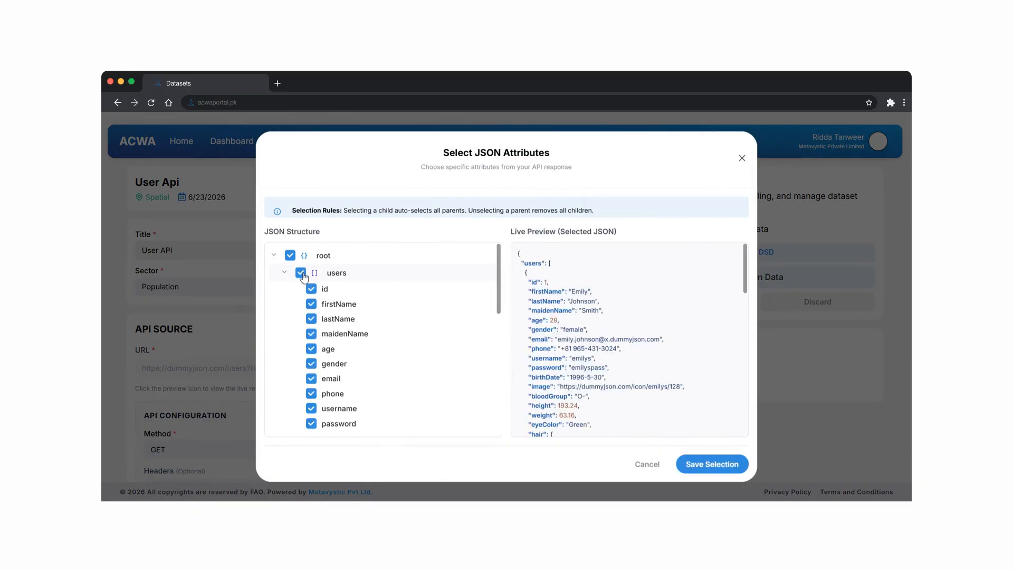
{"action": "scroll", "coordinate": [390, 347], "scroll_direction": "down", "scroll_amount": 2}
{"action": "scroll", "coordinate": [389, 347], "scroll_direction": "down", "scroll_amount": 2}
{"action": "left_click", "coordinate": [311, 347]}
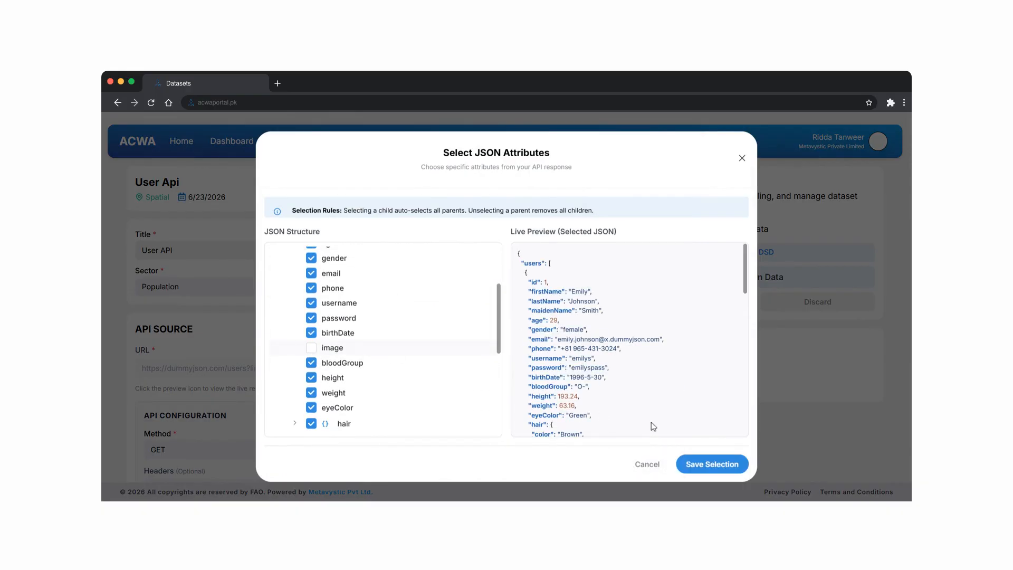
{"action": "left_click", "coordinate": [702, 464]}
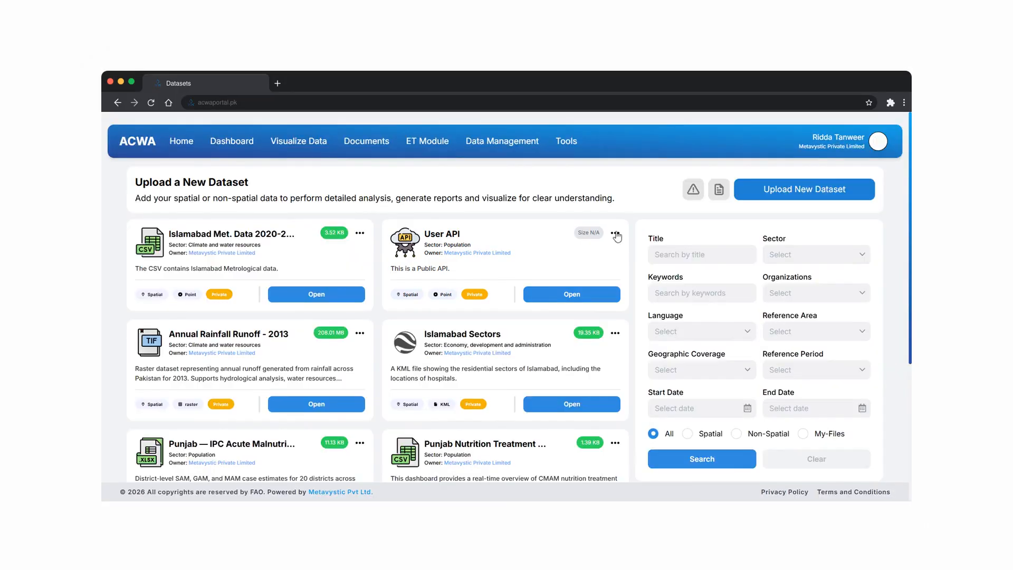
Step: Download all data of the User API dataset as a CSV file
{"action": "left_click", "coordinate": [615, 231]}
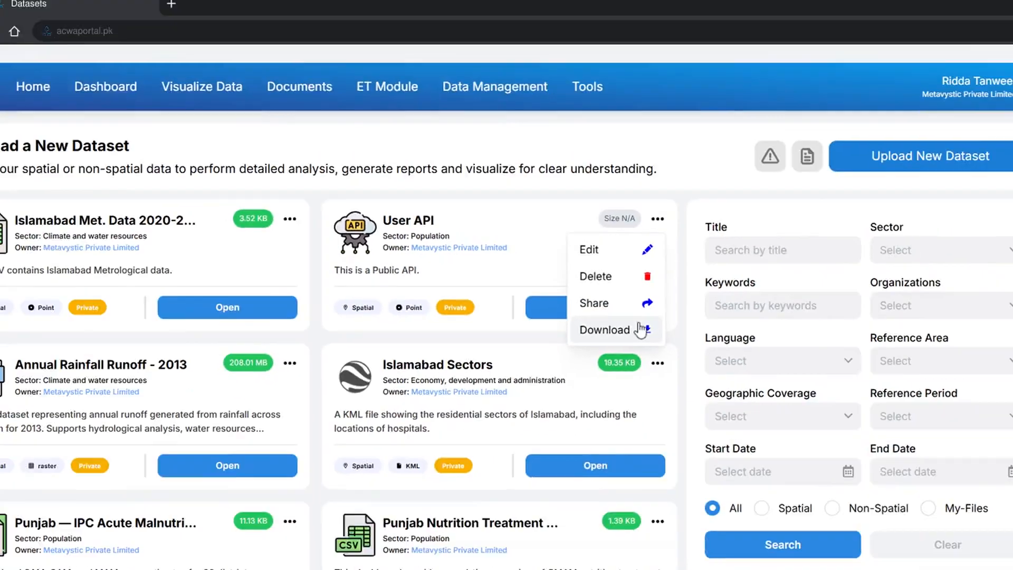
{"action": "left_click", "coordinate": [773, 401]}
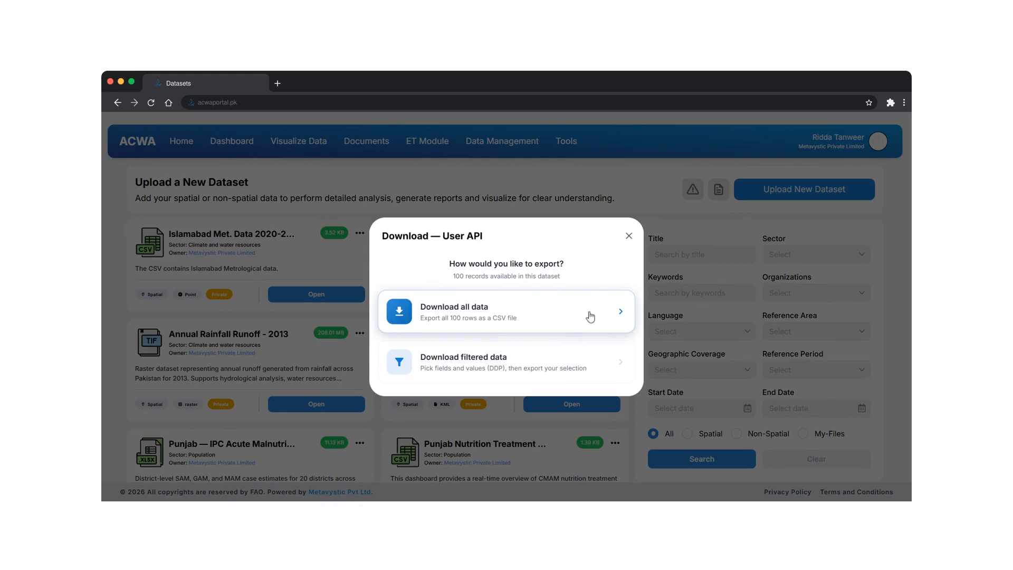
{"action": "left_click", "coordinate": [575, 319]}
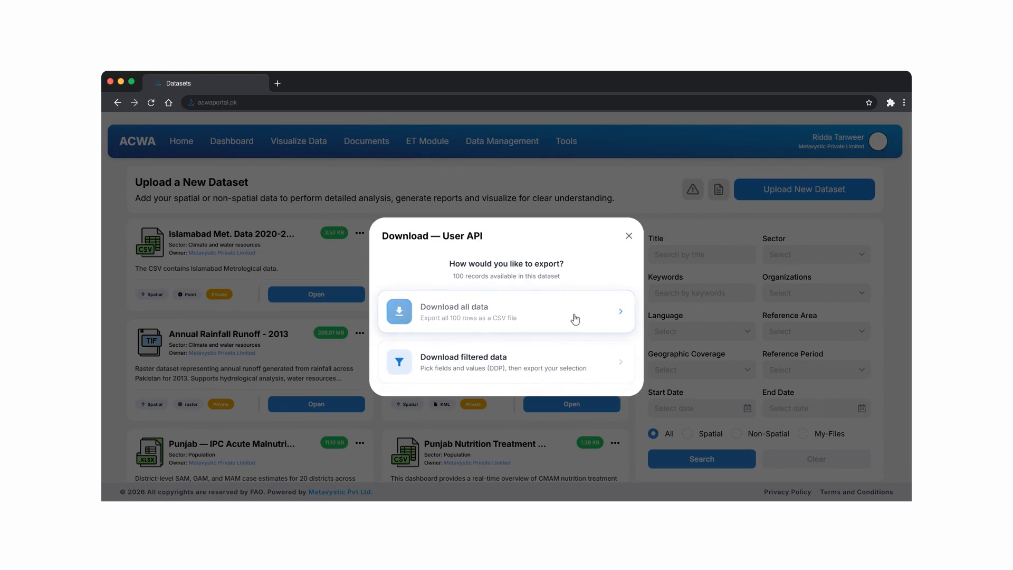
Step: Download a filtered export of the User API dataset containing only records whose gender is female
{"action": "left_click", "coordinate": [495, 366]}
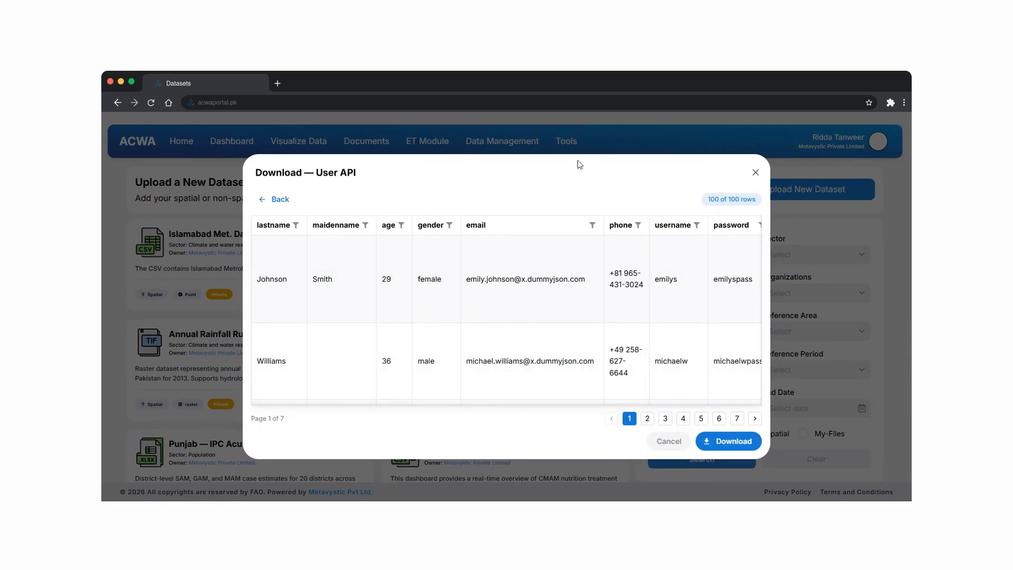
{"action": "left_click", "coordinate": [449, 227]}
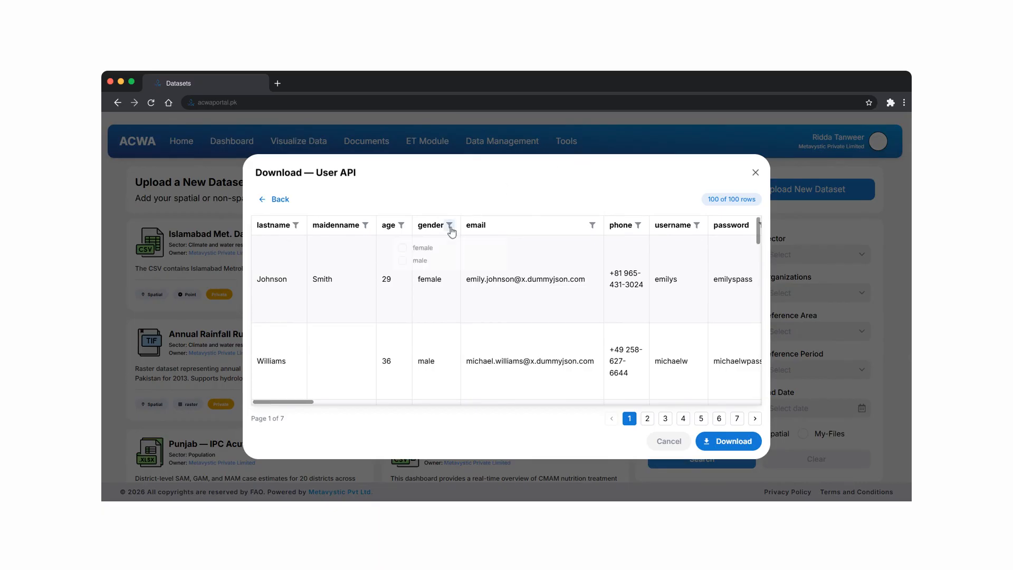
{"action": "left_click", "coordinate": [402, 248]}
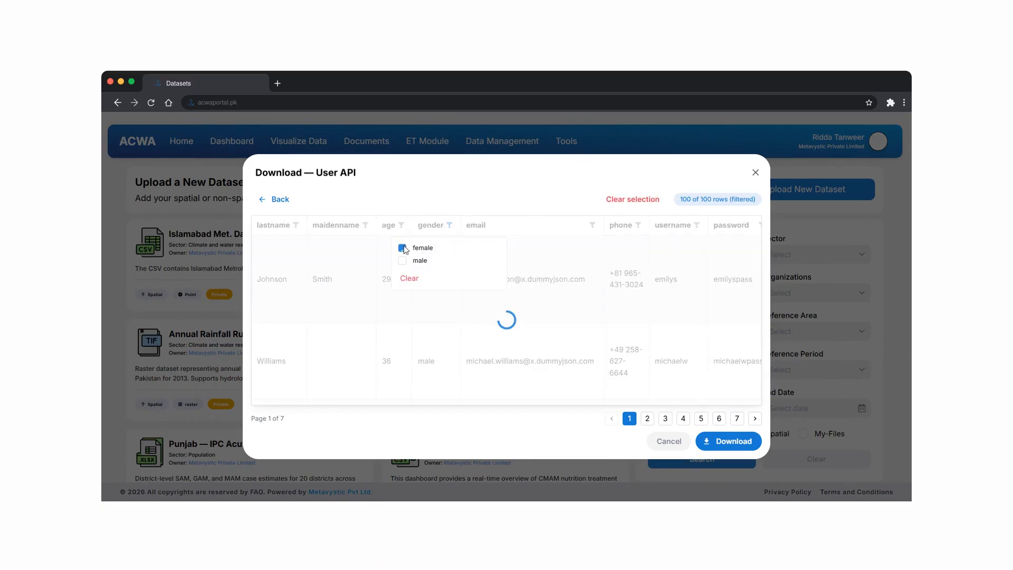
{"action": "left_click", "coordinate": [525, 190]}
{"action": "left_click", "coordinate": [735, 443]}
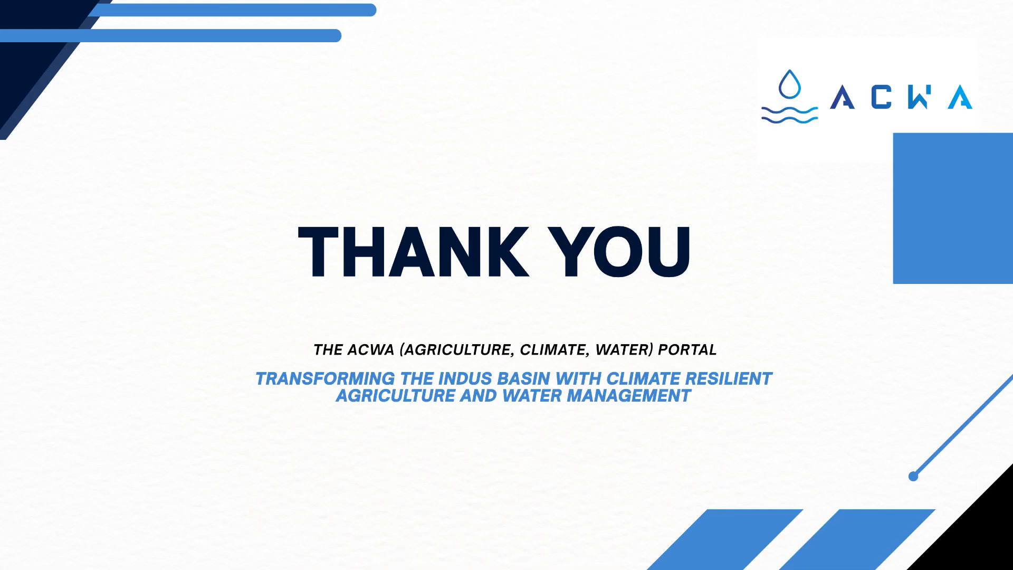